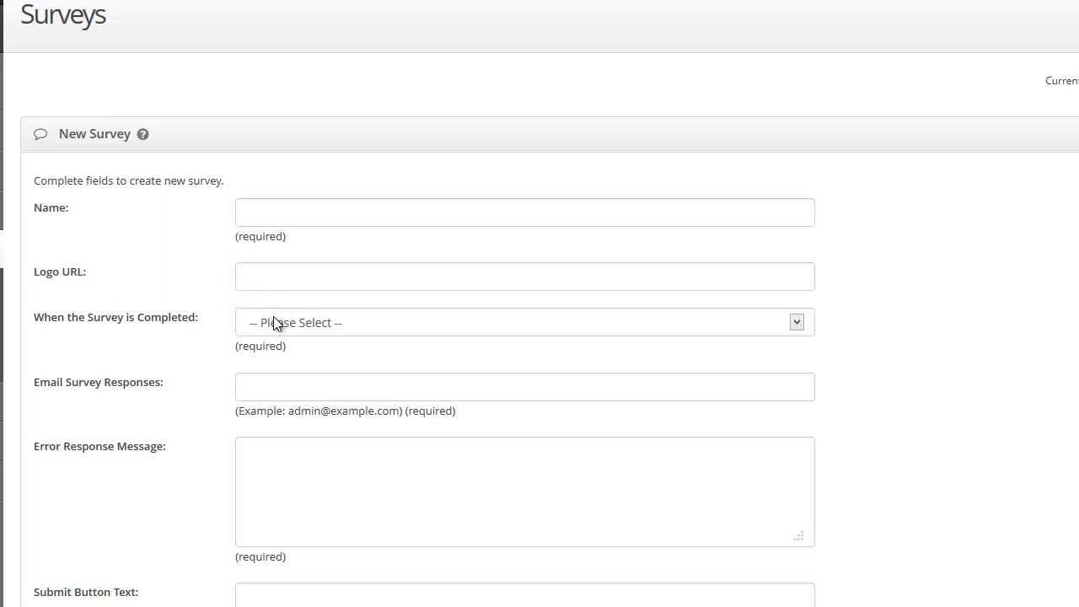
{"action": "left_click", "coordinate": [576, 327]}
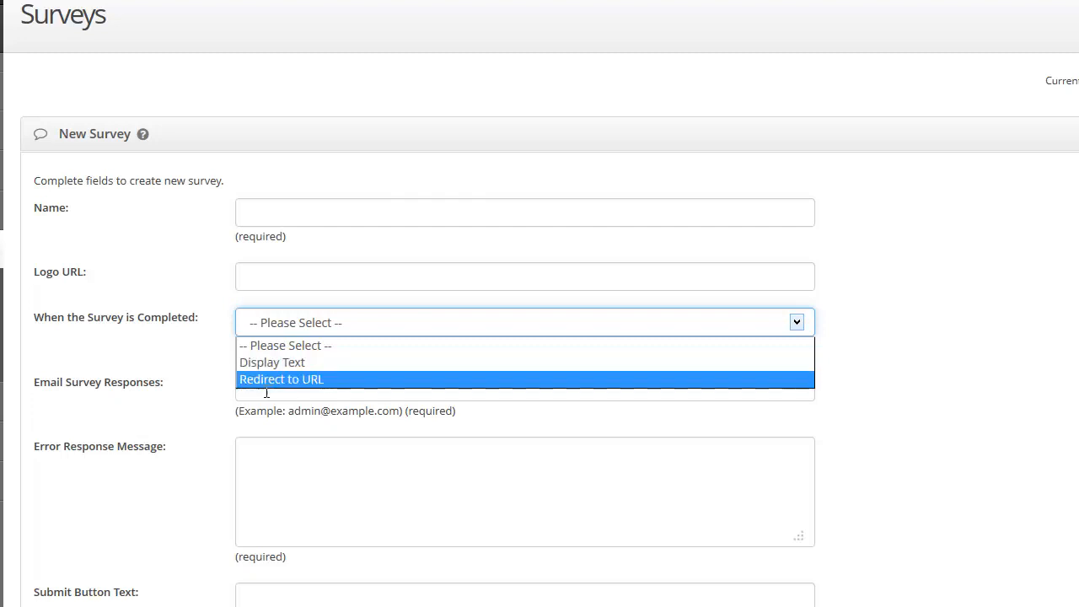
{"action": "left_click", "coordinate": [205, 391]}
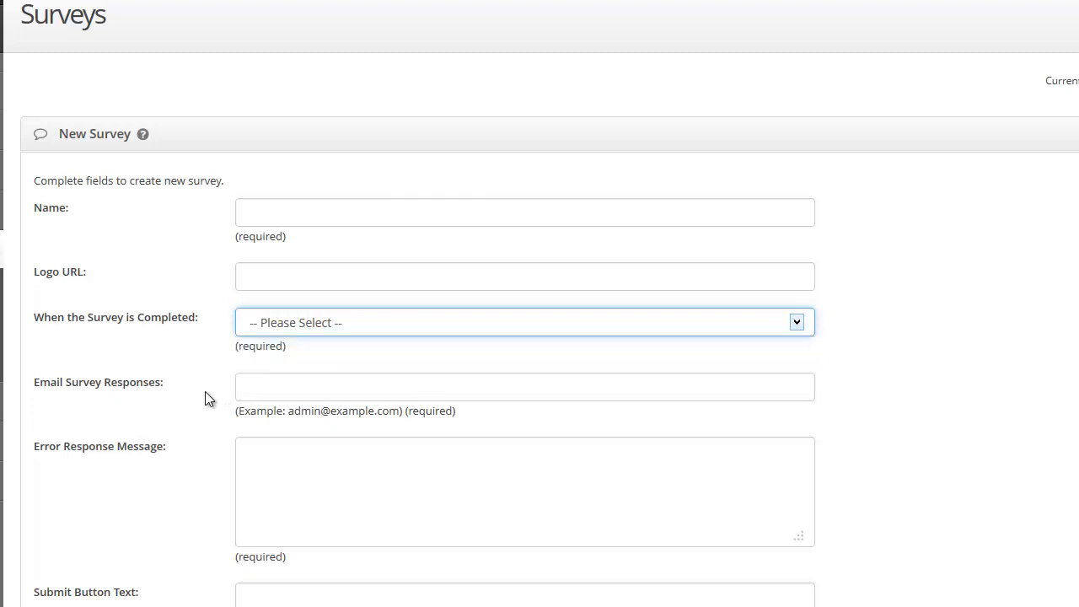
{"action": "left_click", "coordinate": [248, 390]}
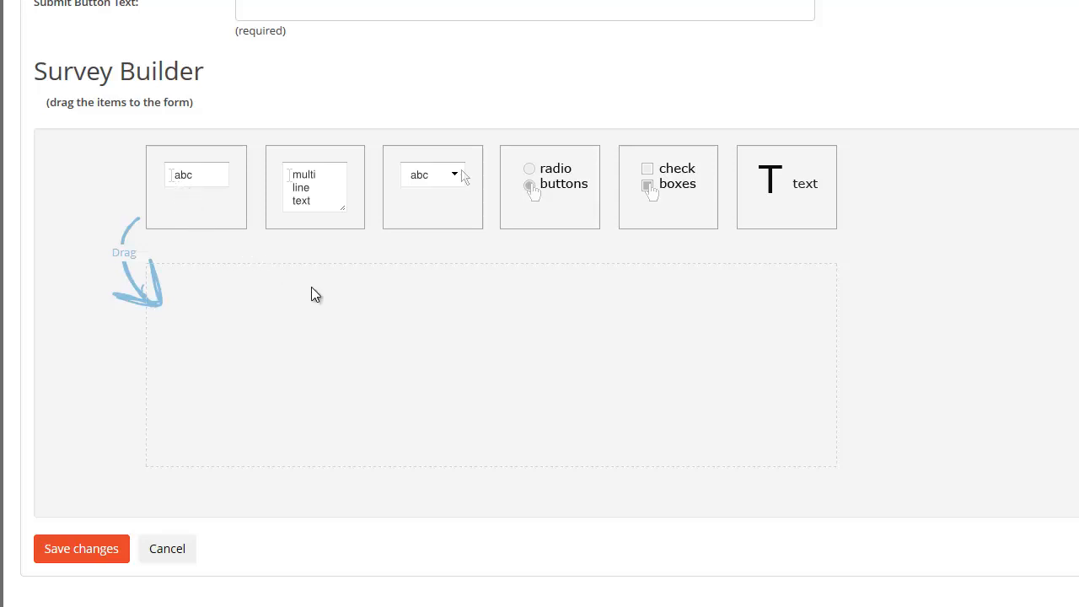
{"action": "scroll", "coordinate": [331, 297], "scroll_direction": "up", "scroll_amount": 5}
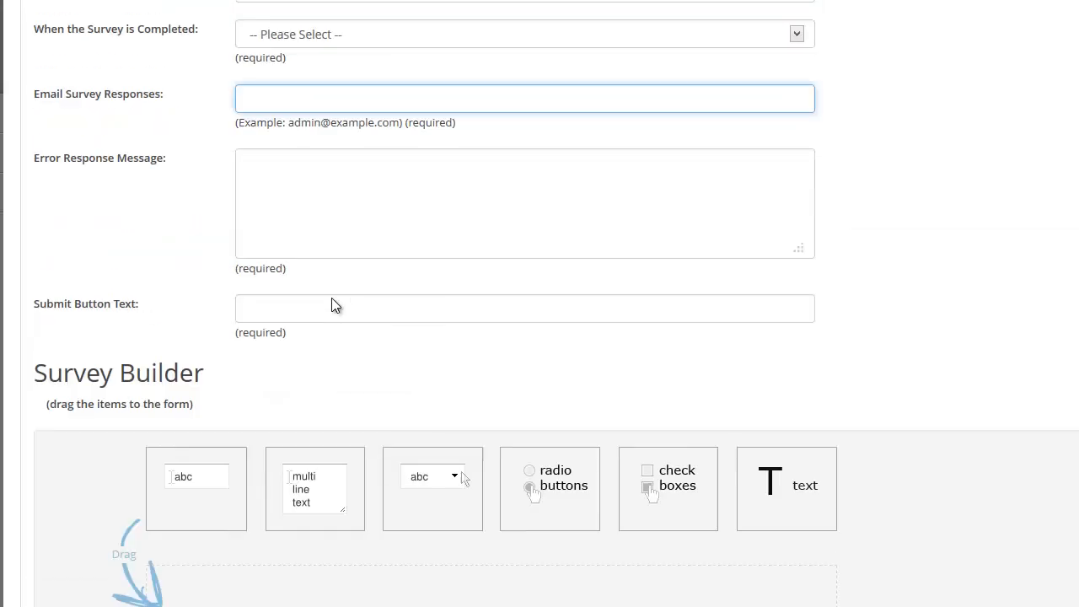
{"action": "left_click", "coordinate": [267, 21]}
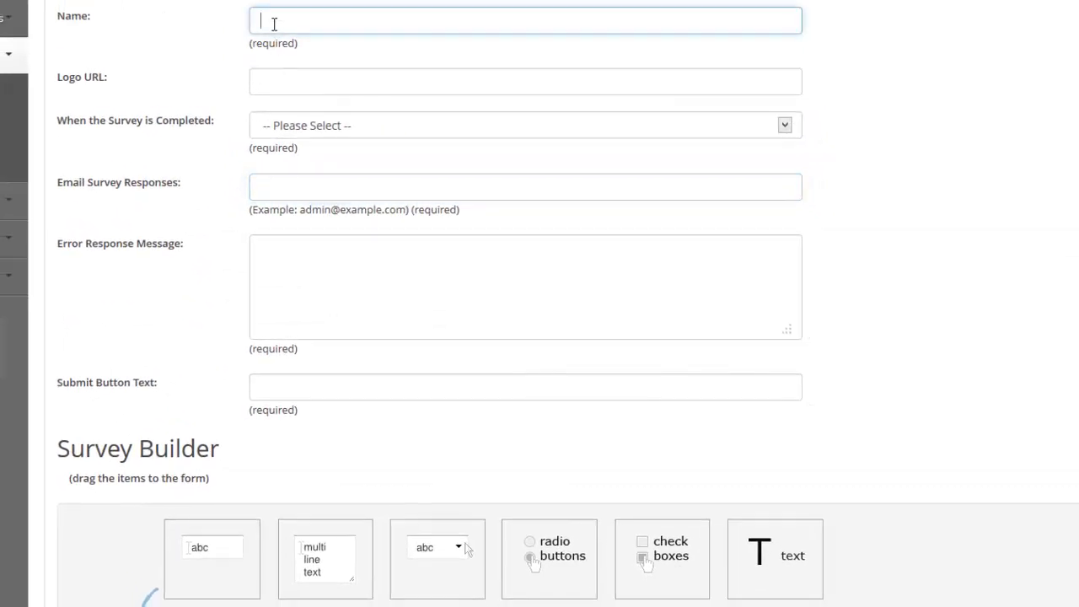
{"action": "left_click", "coordinate": [272, 26]}
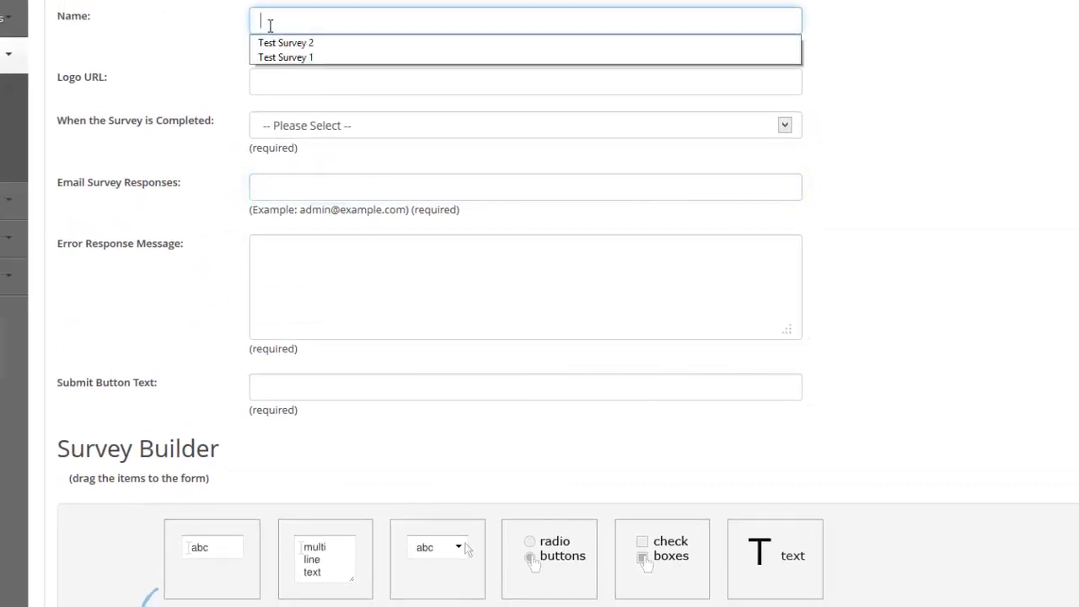
{"action": "left_click", "coordinate": [279, 41]}
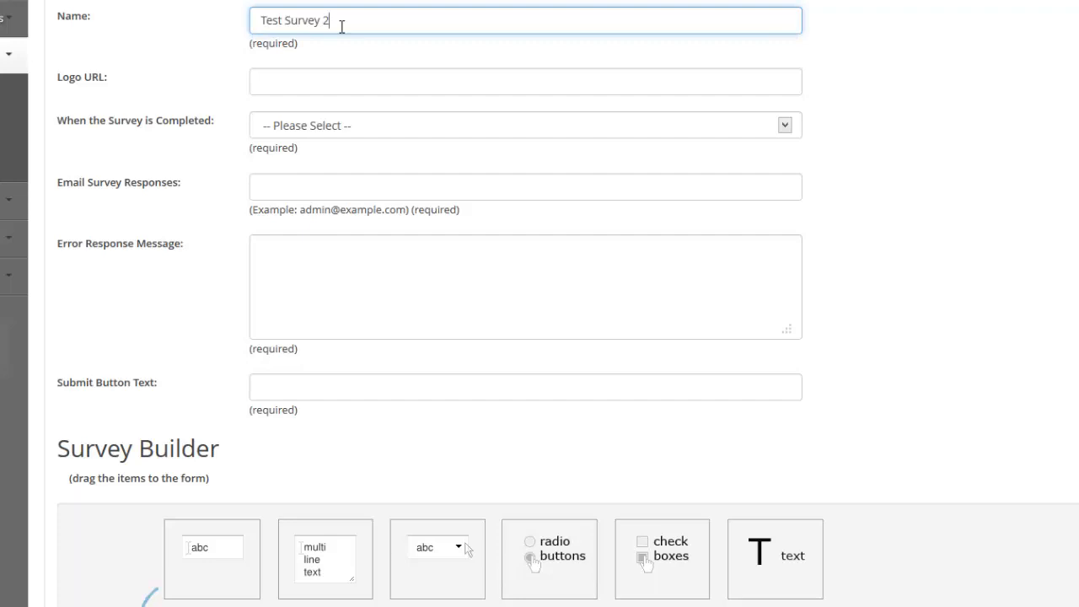
{"action": "key", "text": "BackSpace"}
{"action": "type", "text": "3"}
{"action": "left_click", "coordinate": [298, 88]}
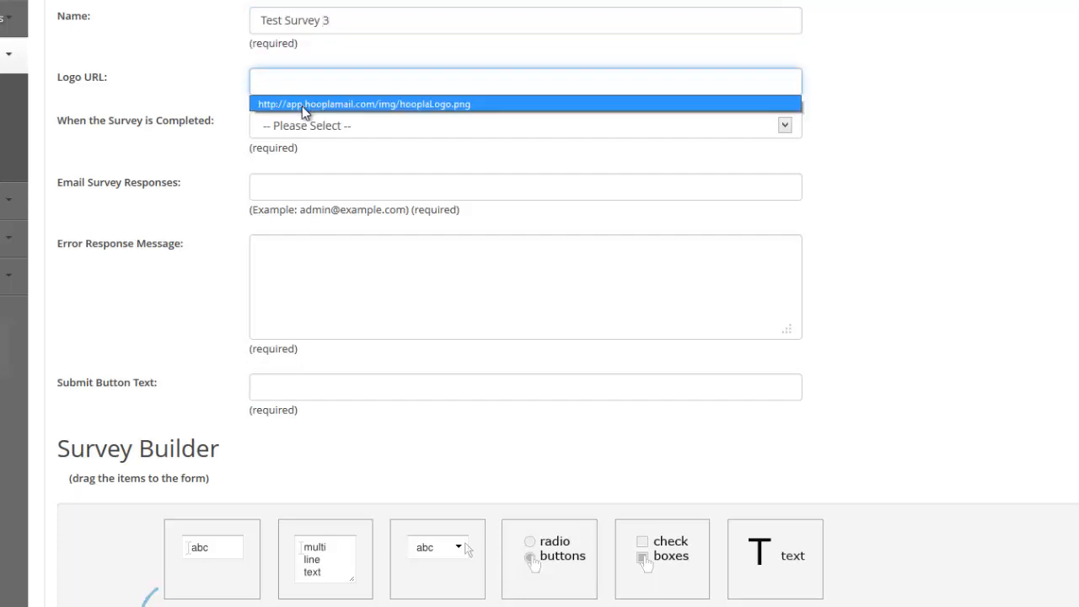
{"action": "left_click", "coordinate": [304, 106]}
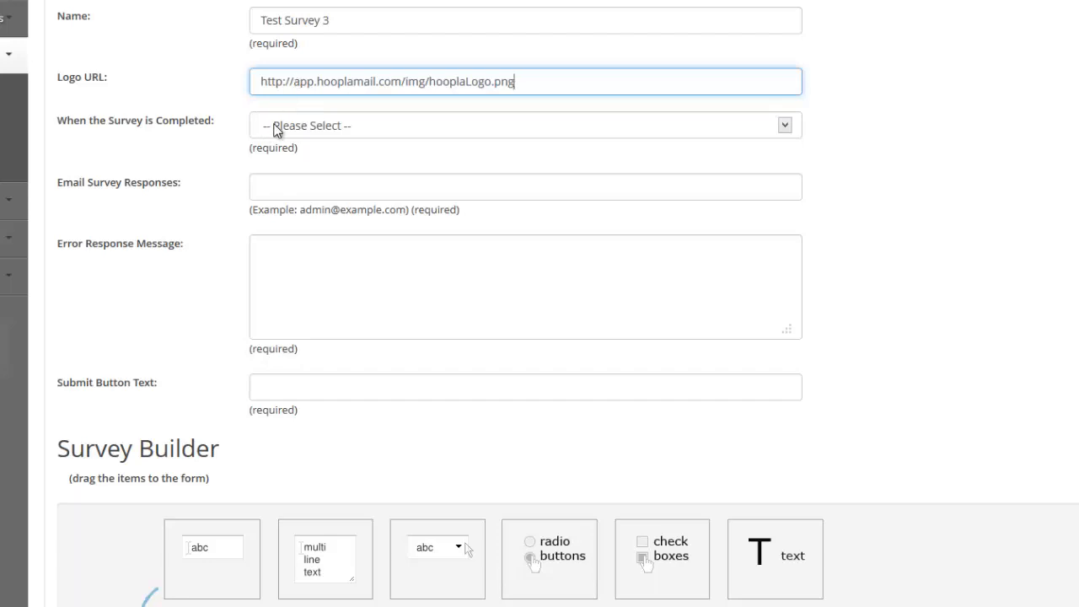
Set the survey's completion action to Display Text with the message "Thank you for completing our survey!"
{"action": "left_click", "coordinate": [276, 130]}
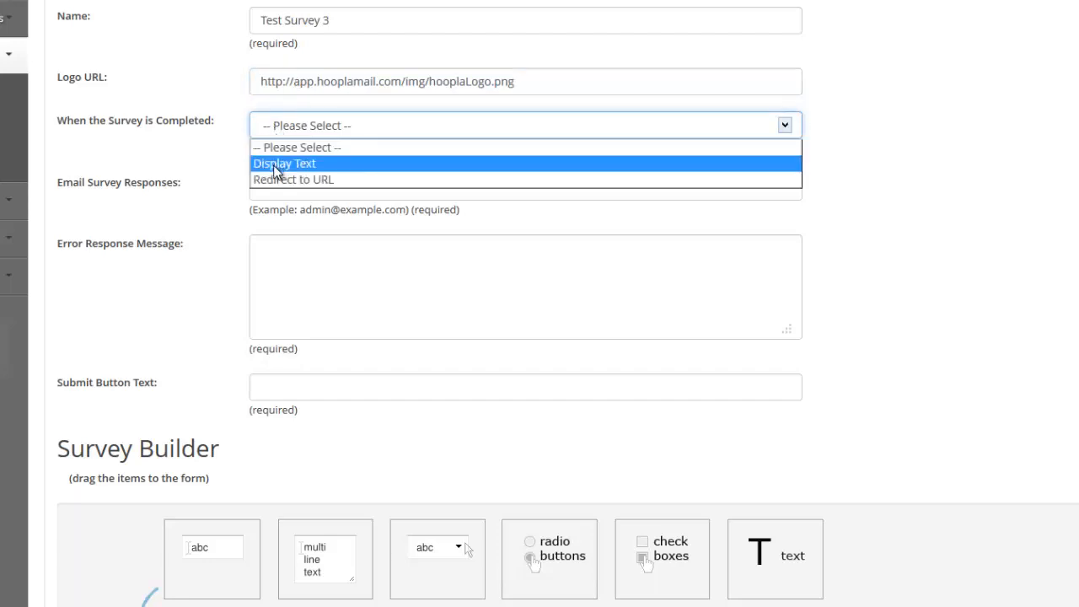
{"action": "left_click", "coordinate": [276, 166]}
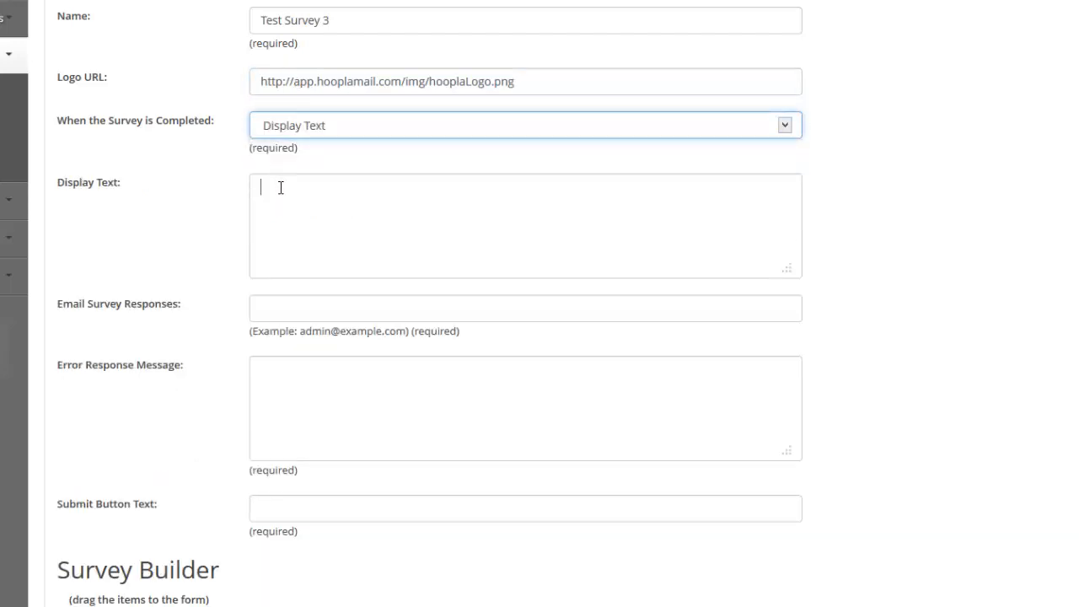
{"action": "left_click", "coordinate": [280, 188]}
{"action": "type", "text": "T"}
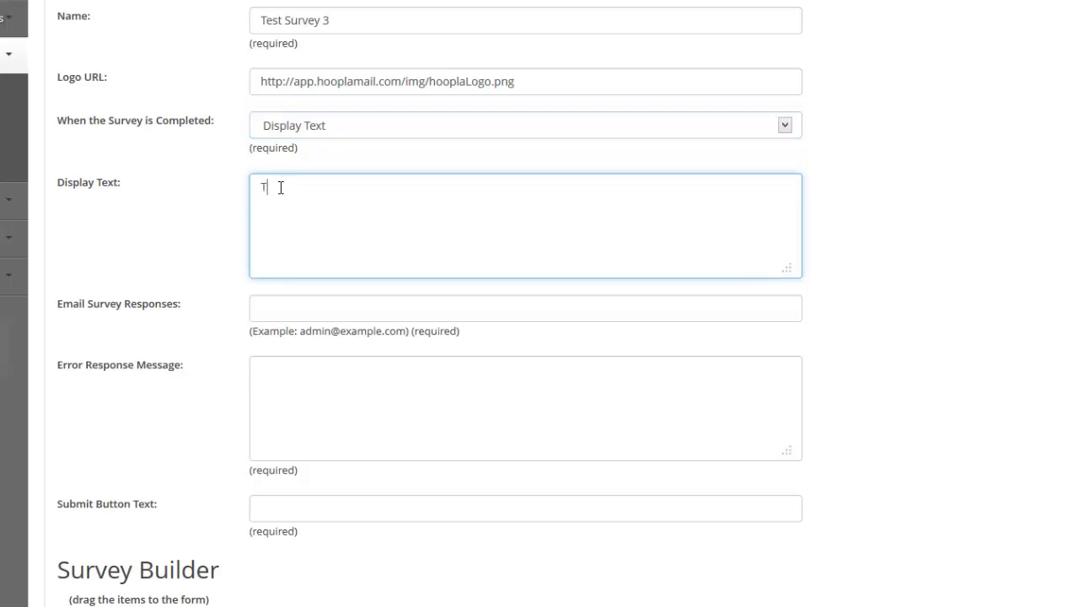
{"action": "type", "text": "hank you for compla"}
{"action": "key", "text": "BackSpace"}
{"action": "type", "text": "eting our"}
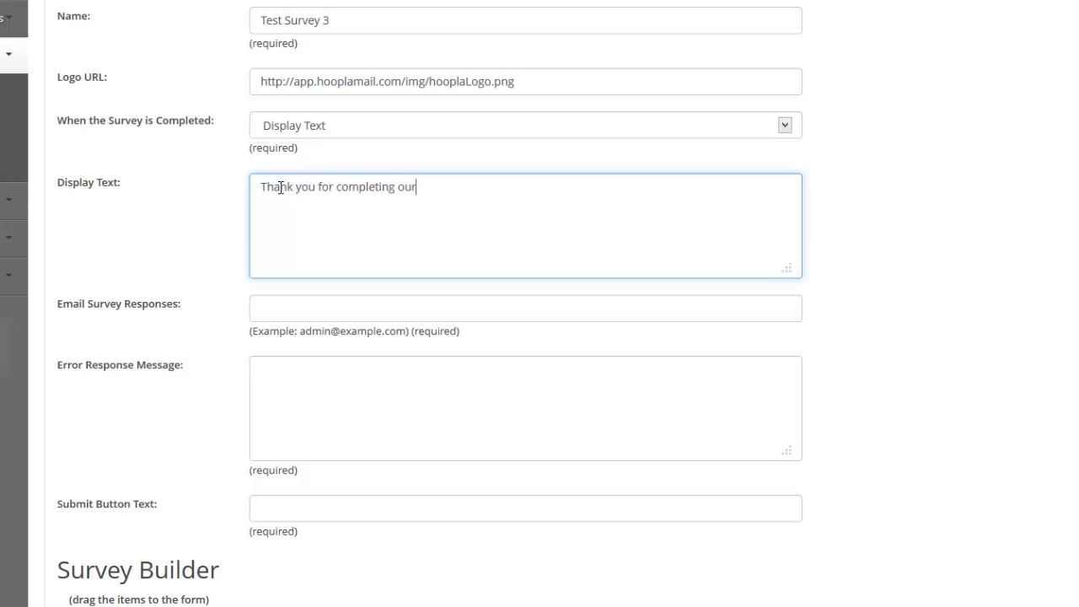
{"action": "type", "text": " survey!"}
Enter the company's support e-mail address as the recipient of survey responses
{"action": "left_click", "coordinate": [300, 311]}
{"action": "type", "text": "s"}
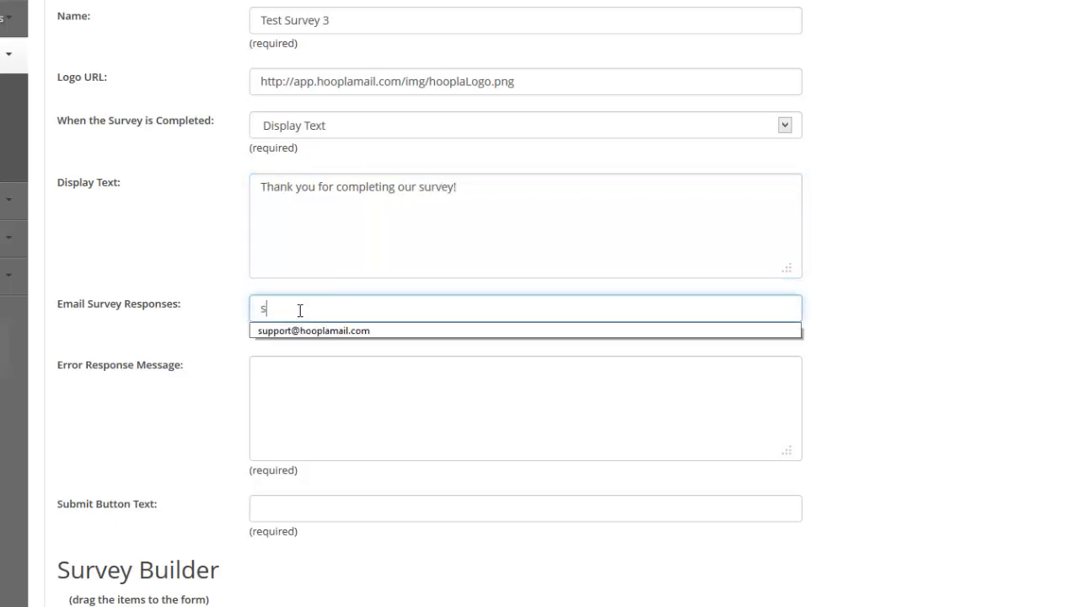
{"action": "left_click", "coordinate": [273, 332]}
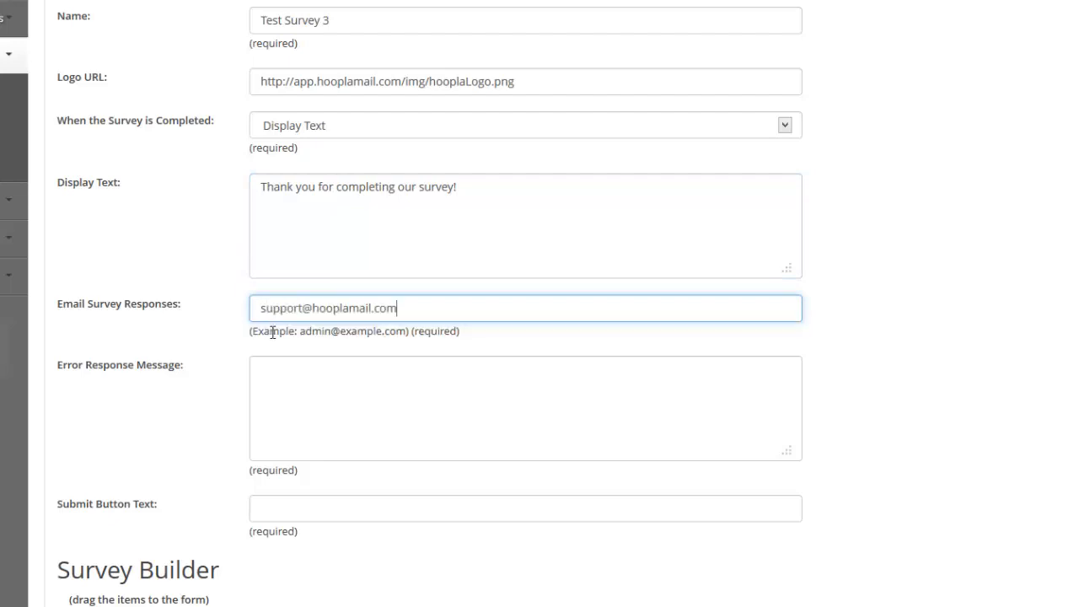
Set the error response message to "Please complete all questions." and the submit button text to "Submit Survey"
{"action": "left_click", "coordinate": [277, 378]}
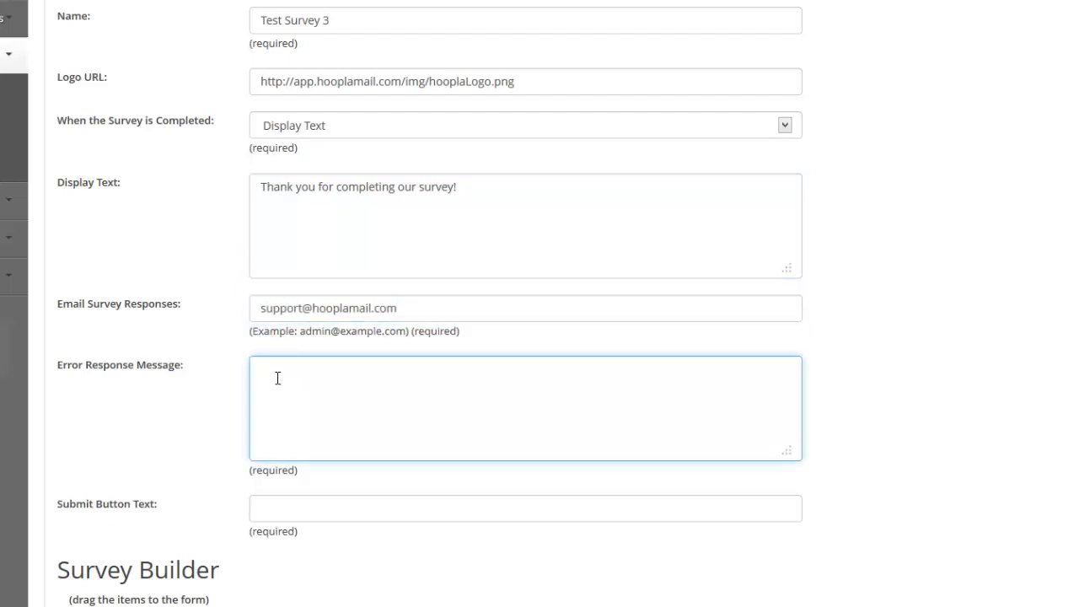
{"action": "type", "text": "Please complete all questions."}
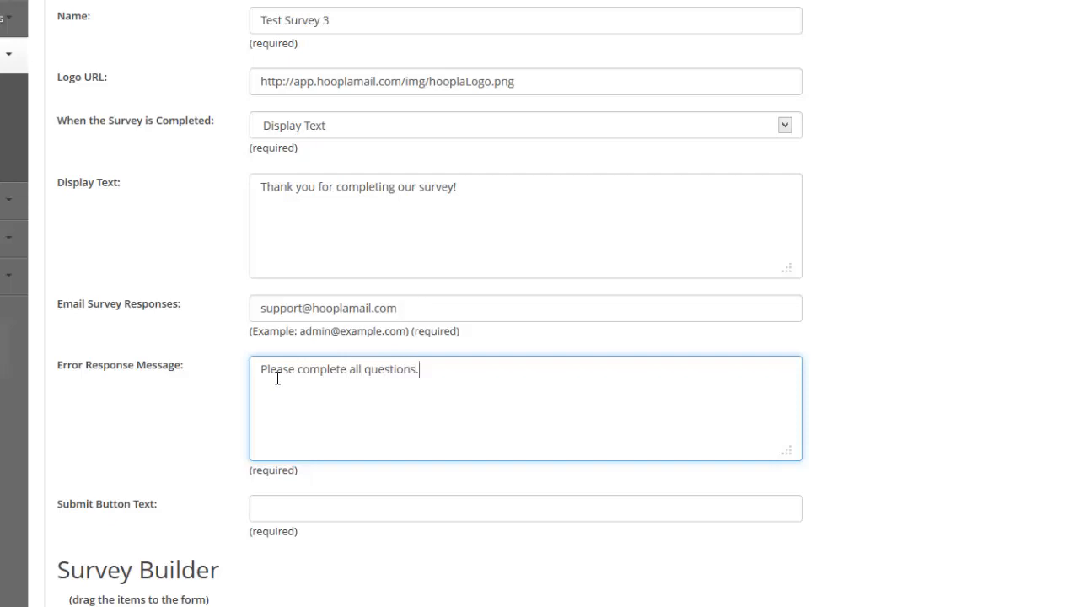
{"action": "left_click", "coordinate": [286, 511]}
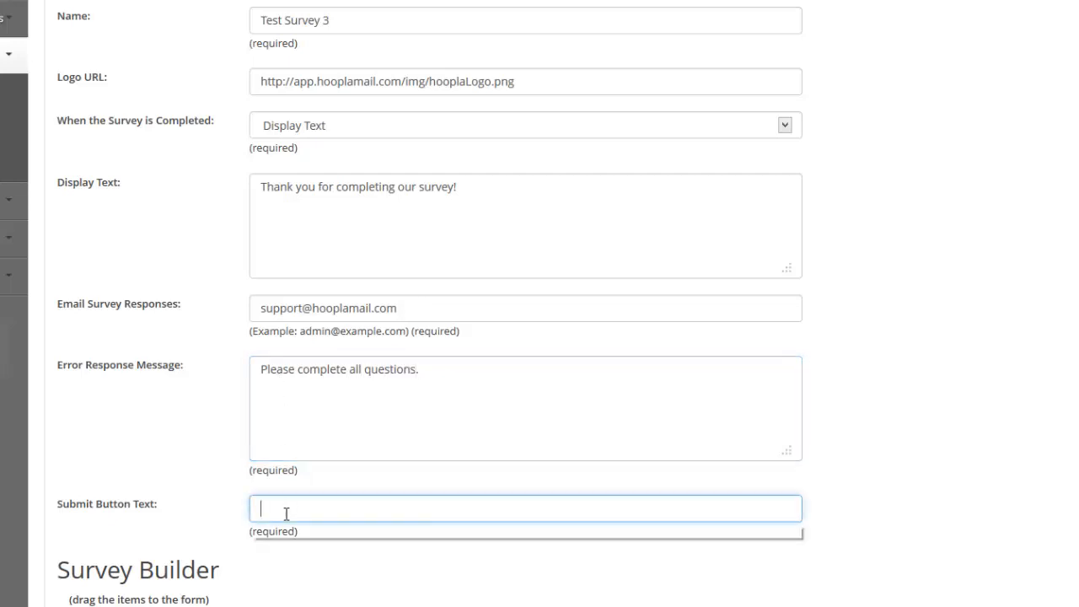
{"action": "left_click", "coordinate": [285, 529]}
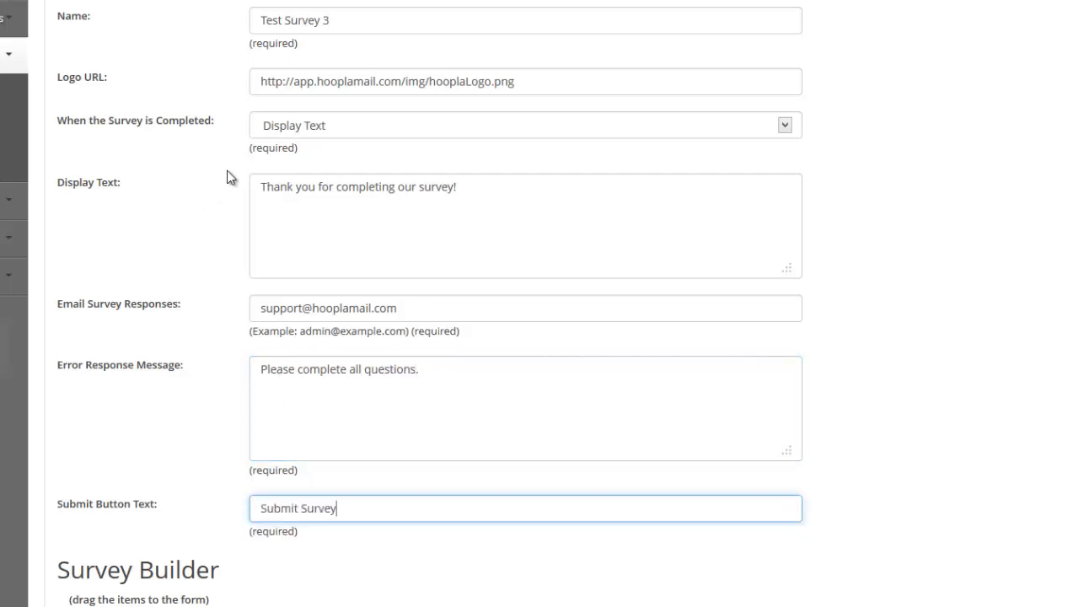
Add a single-line text field to the survey form and title the form "Test Survey 3"
{"action": "scroll", "coordinate": [246, 245], "scroll_direction": "down", "scroll_amount": 7}
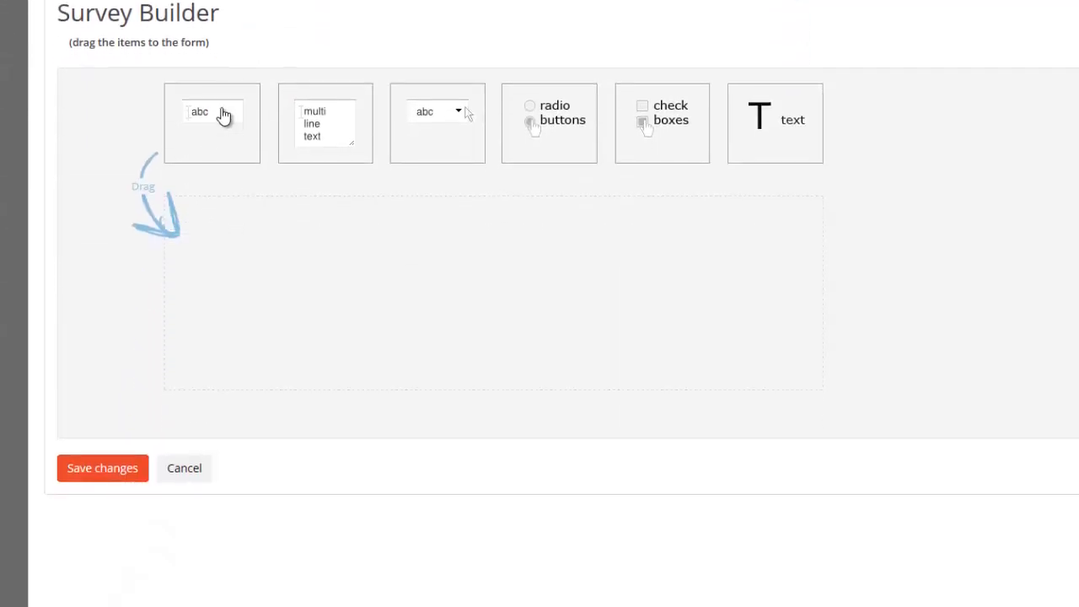
{"action": "left_click_drag", "start_coordinate": [224, 113], "coordinate": [228, 288]}
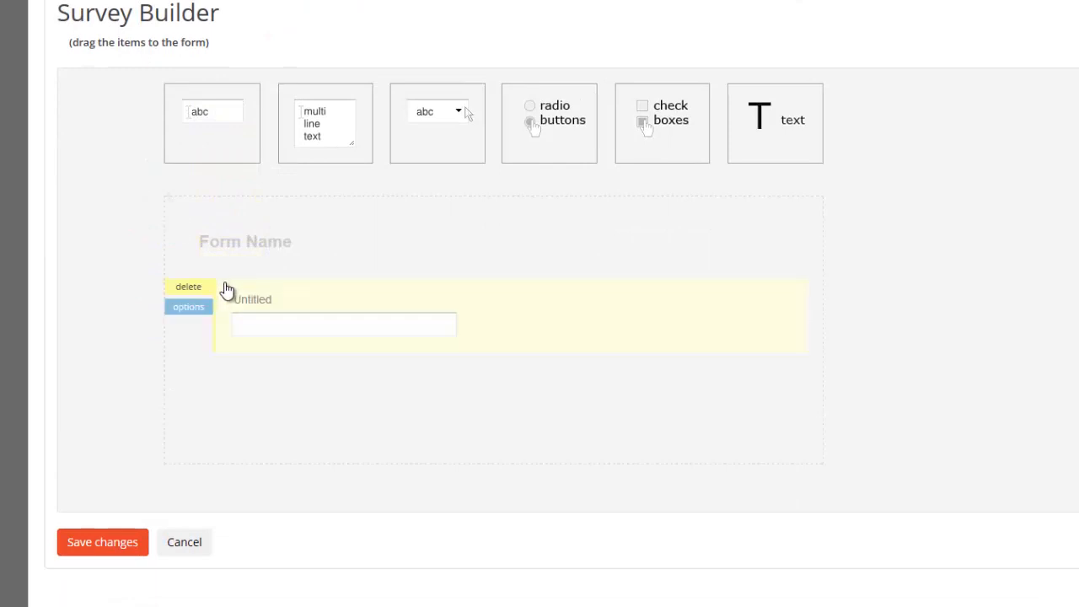
{"action": "left_click", "coordinate": [241, 243]}
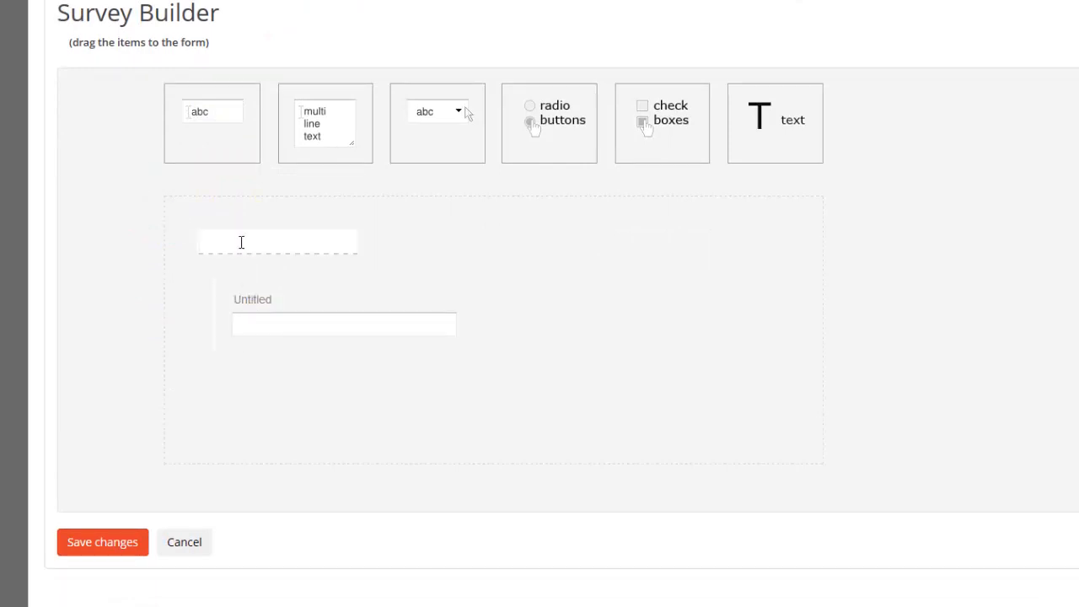
{"action": "type", "text": "Test Survey 3"}
{"action": "key", "text": "Return"}
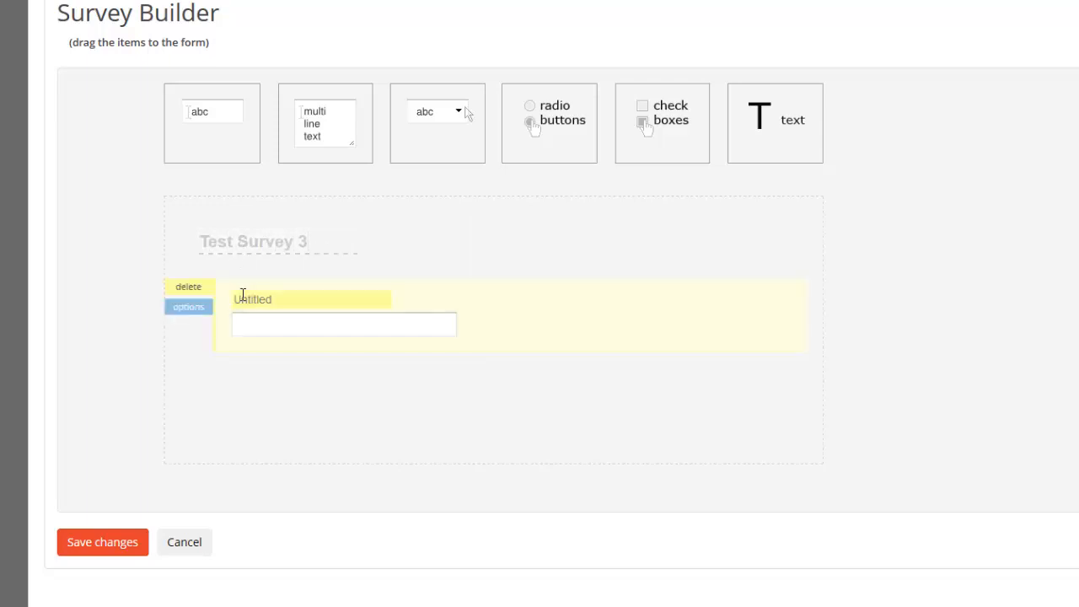
Label the single-line text field "Enter your name" and make it required
{"action": "left_click", "coordinate": [253, 300]}
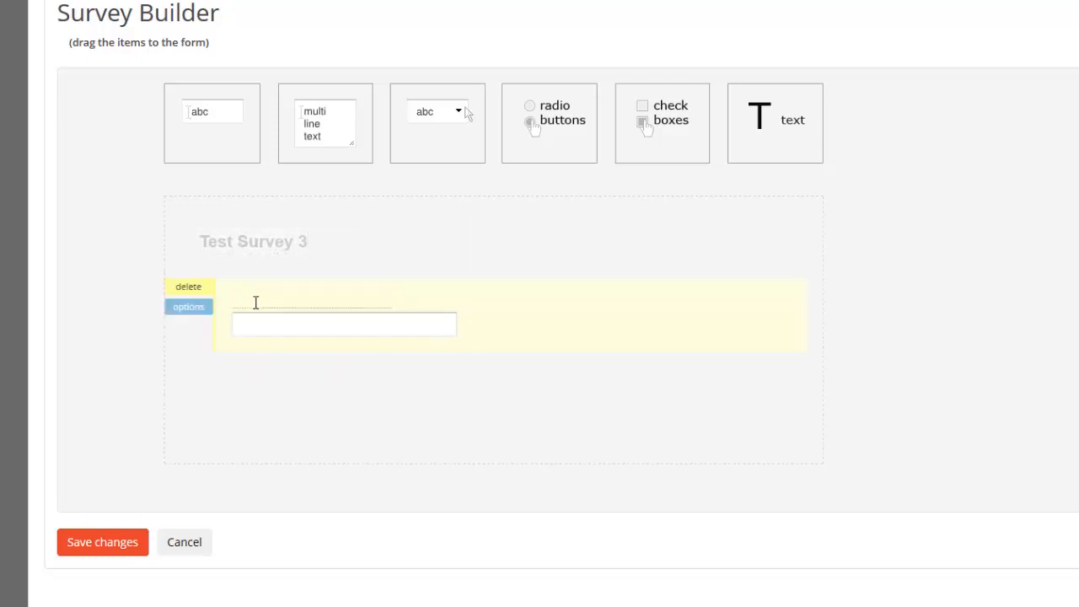
{"action": "type", "text": "Enter"}
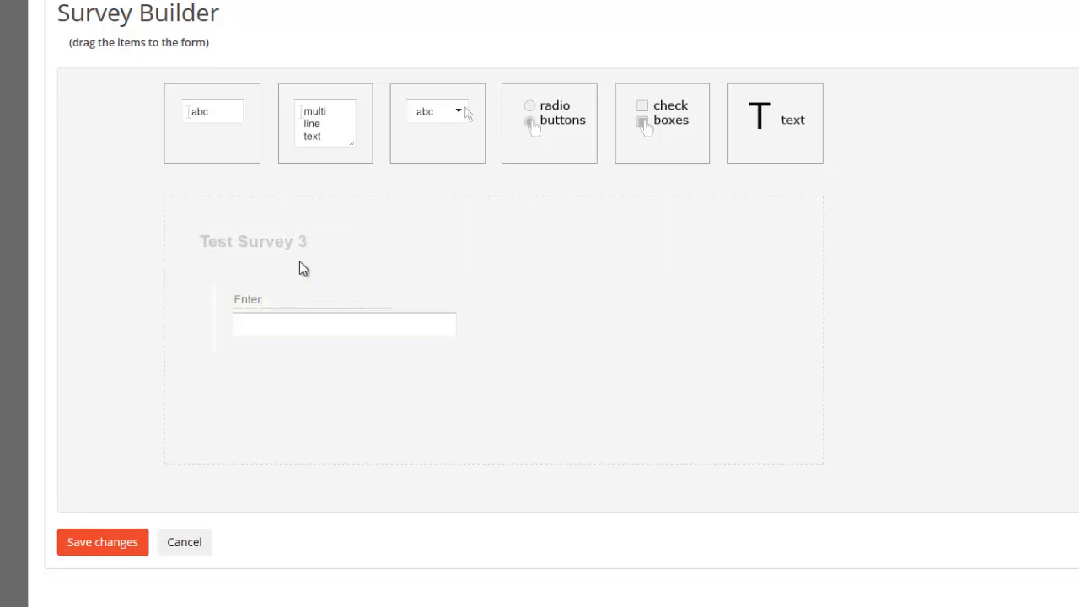
{"action": "type", "text": " your name"}
{"action": "mouse_move", "coordinate": [308, 329]}
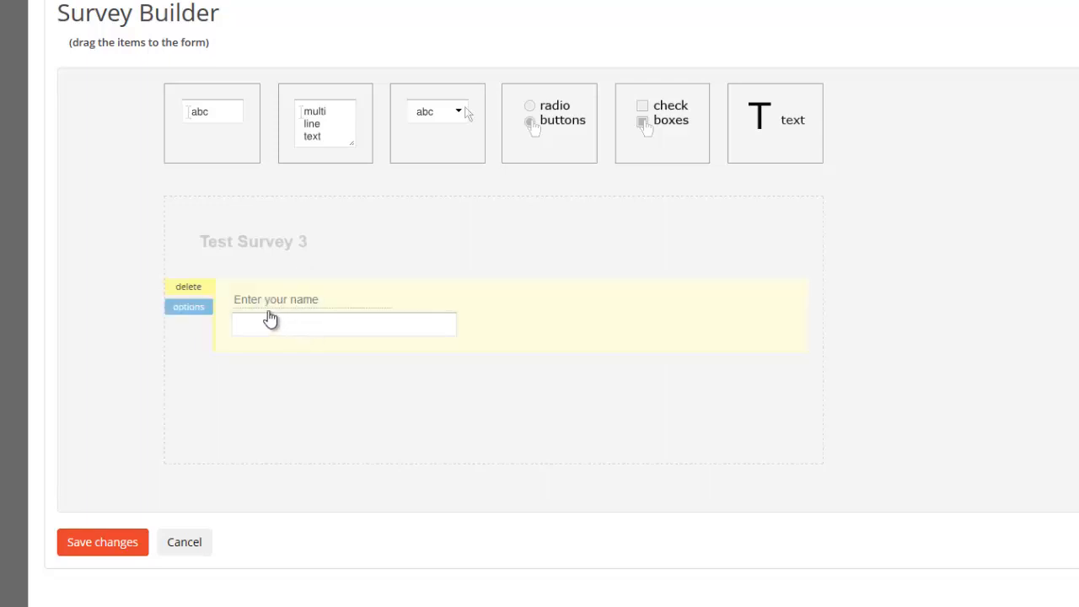
{"action": "left_click", "coordinate": [191, 308]}
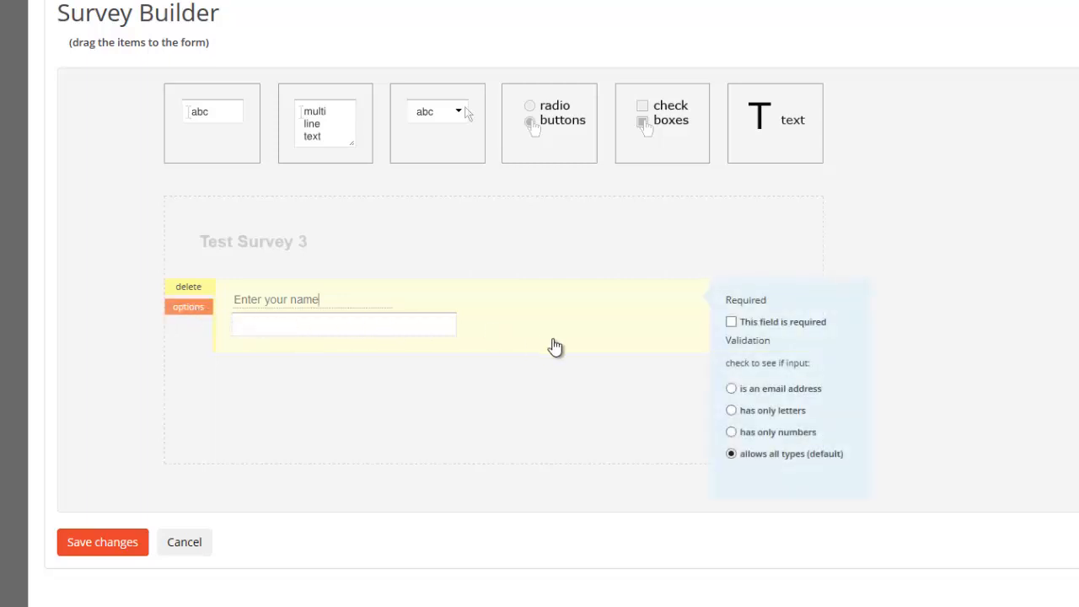
{"action": "left_click", "coordinate": [731, 322]}
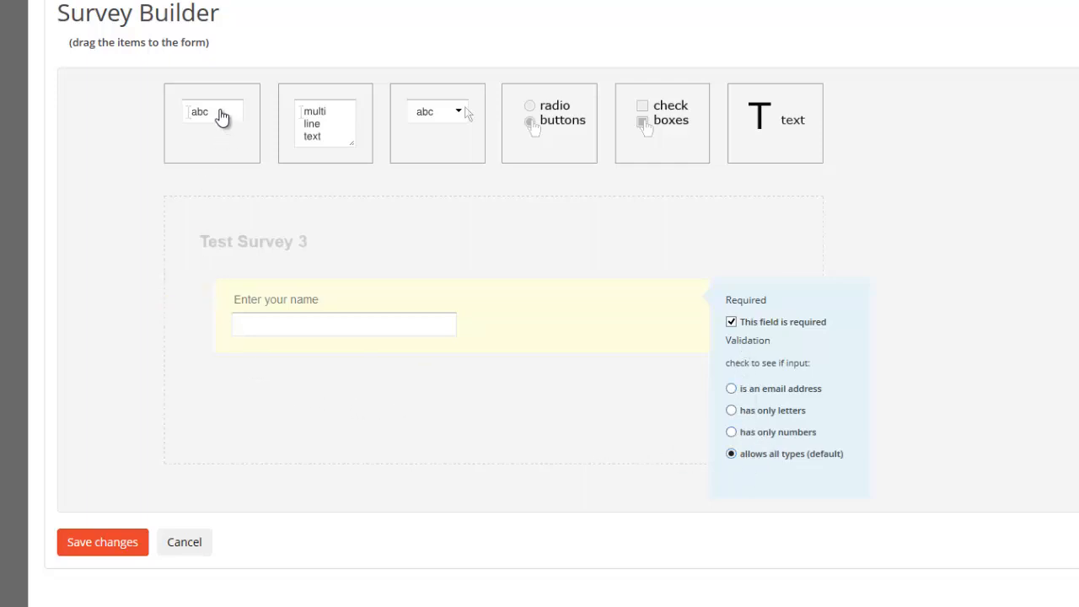
Add a second single-line text field below the name field and label it "Enter your email"
{"action": "left_click_drag", "start_coordinate": [221, 117], "coordinate": [253, 379]}
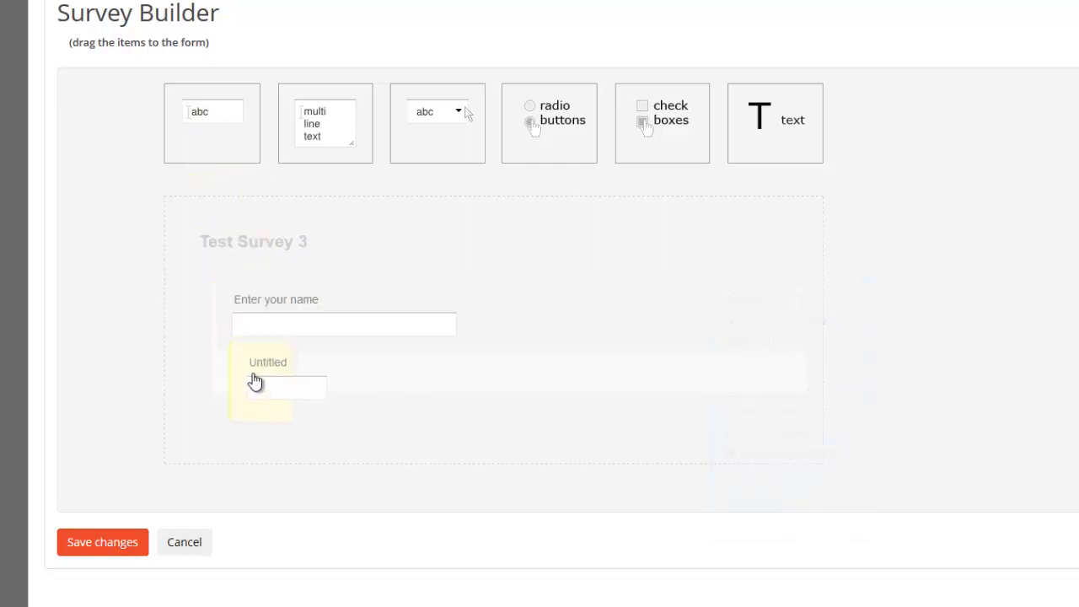
{"action": "left_click", "coordinate": [255, 372]}
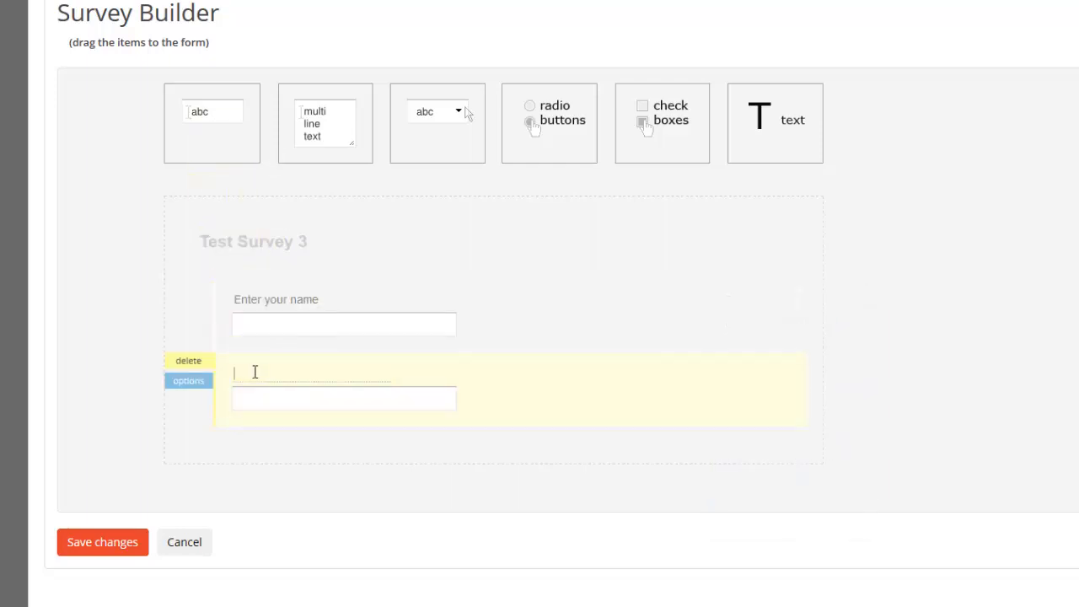
{"action": "type", "text": "Enter your email"}
Make the "Enter your email" field required and validate its input as an email address
{"action": "left_click", "coordinate": [199, 386]}
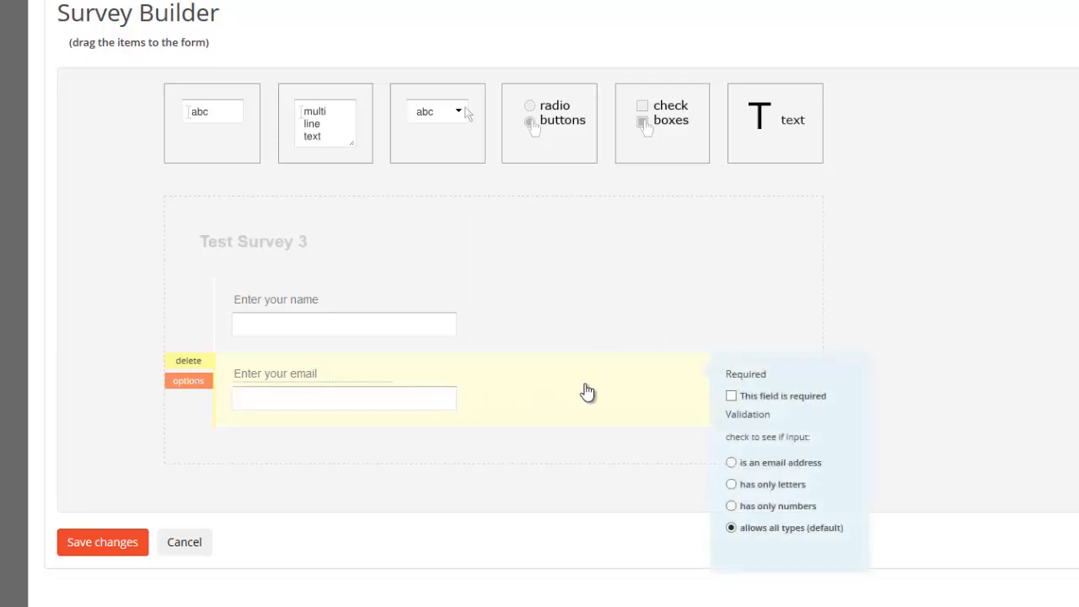
{"action": "left_click", "coordinate": [731, 395]}
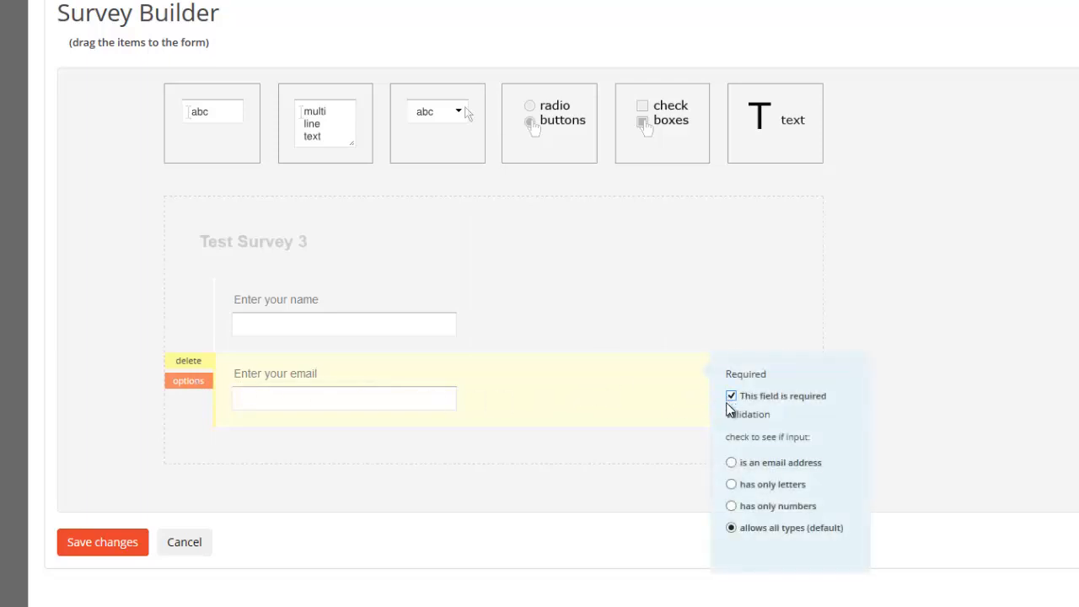
{"action": "left_click", "coordinate": [732, 465]}
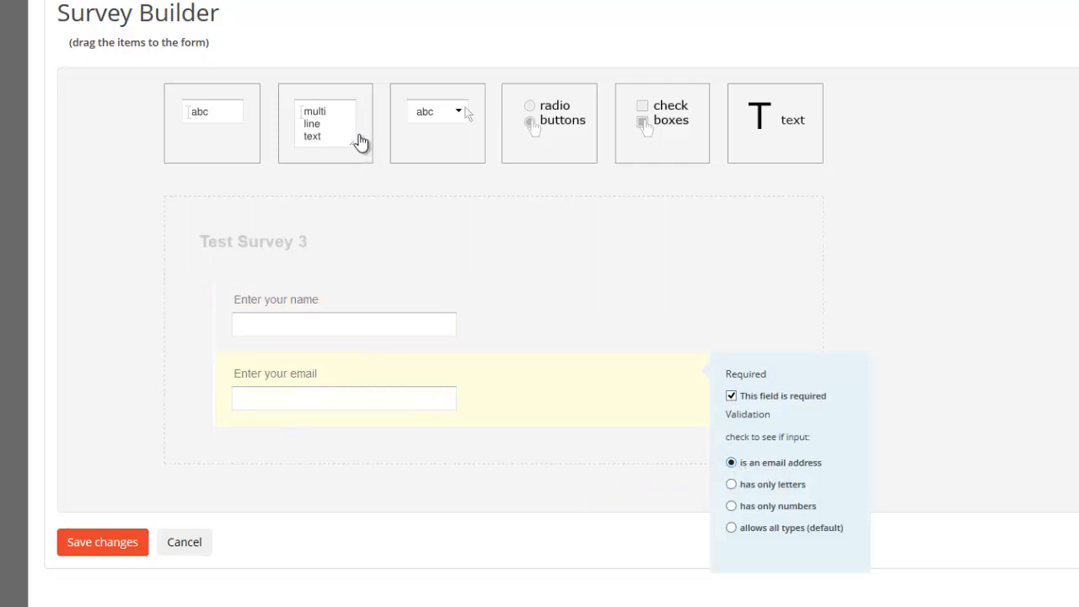
Add a dropdown field below the email field and label it "Pick your favority color"
{"action": "left_click_drag", "start_coordinate": [433, 127], "coordinate": [241, 465]}
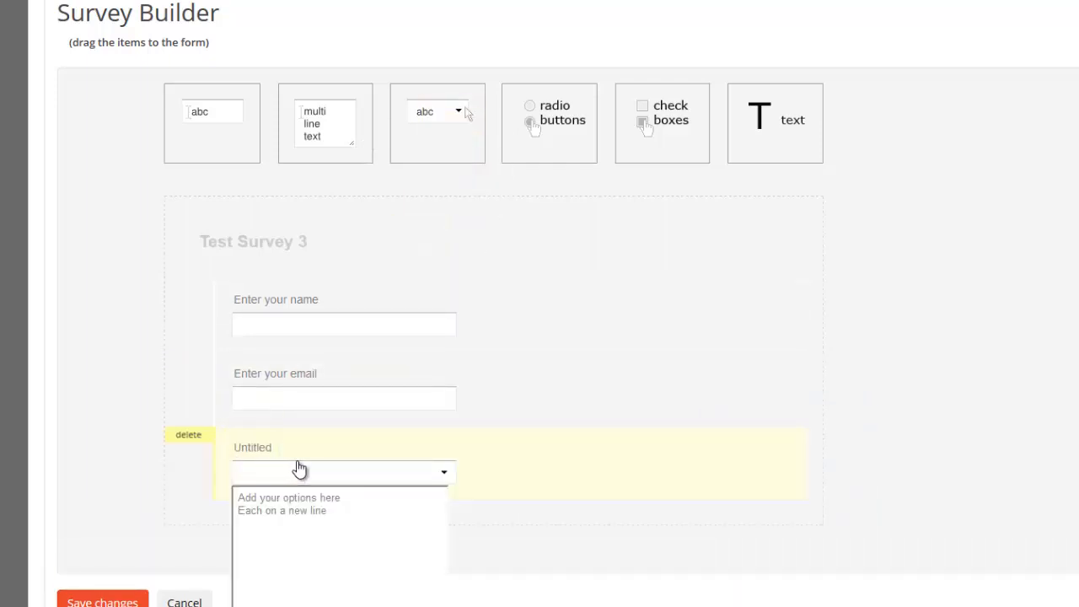
{"action": "scroll", "coordinate": [300, 468], "scroll_direction": "down", "scroll_amount": 3}
{"action": "left_click", "coordinate": [264, 315]}
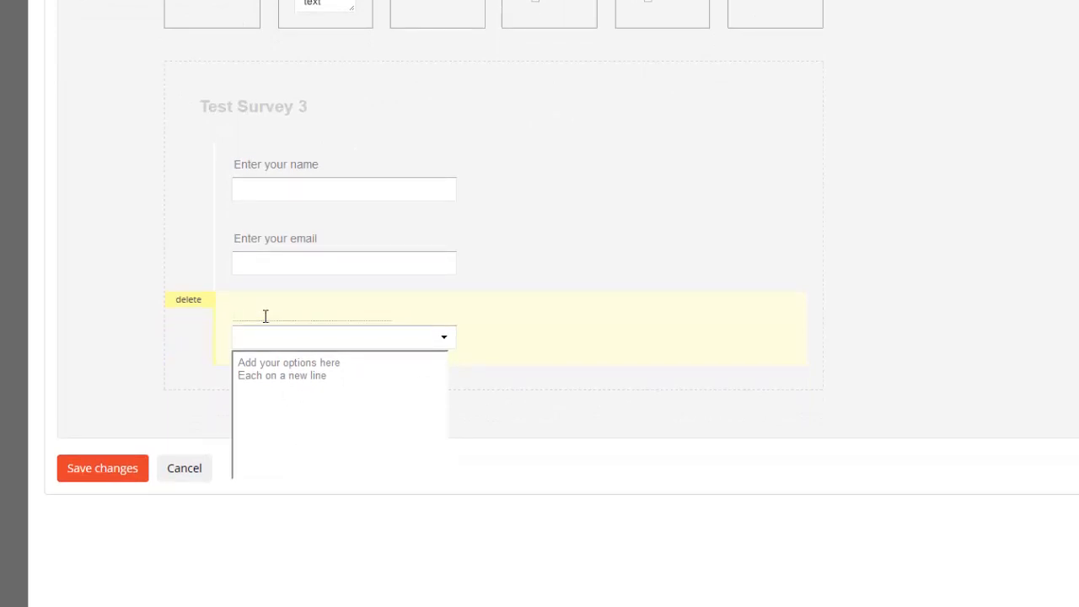
{"action": "type", "text": "Pick your favority color"}
Replace the first placeholder line of the color dropdown's options with "-- Select a Color --"
{"action": "left_click_drag", "start_coordinate": [345, 366], "coordinate": [238, 365]}
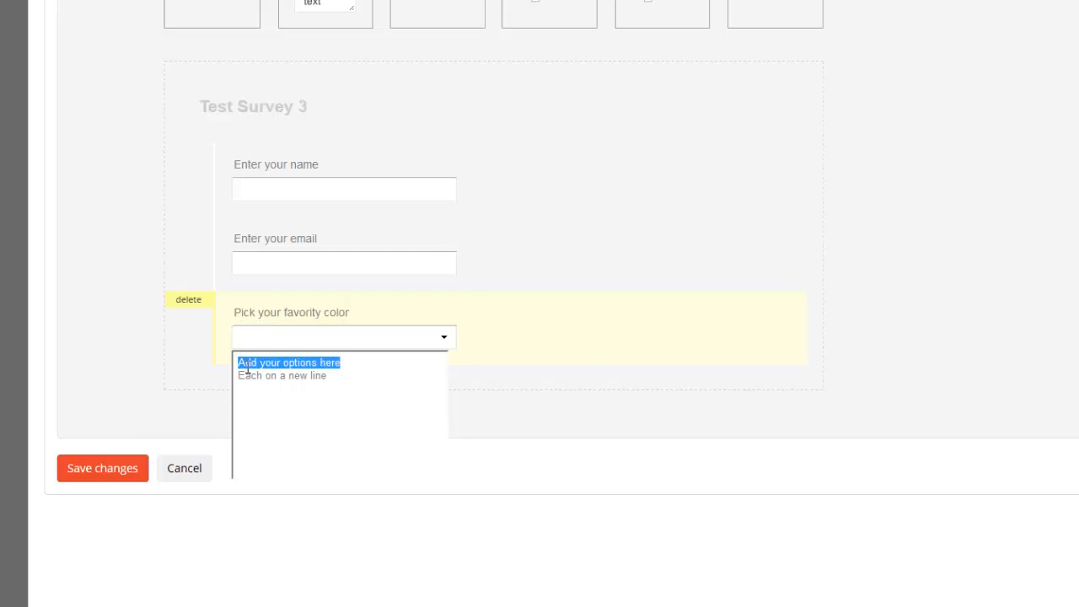
{"action": "key", "text": "BackSpace"}
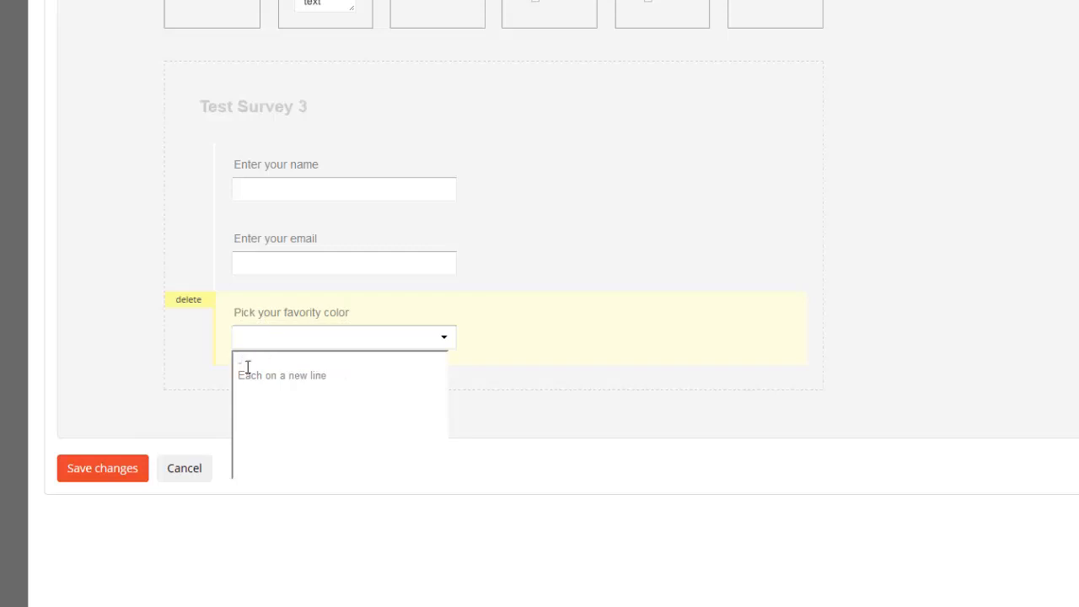
{"action": "type", "text": "-- Select a Color --"}
Replace the remaining placeholder line with the color options Red, Blue, Green and Yellow, each on its own line
{"action": "left_click_drag", "start_coordinate": [337, 376], "coordinate": [255, 393]}
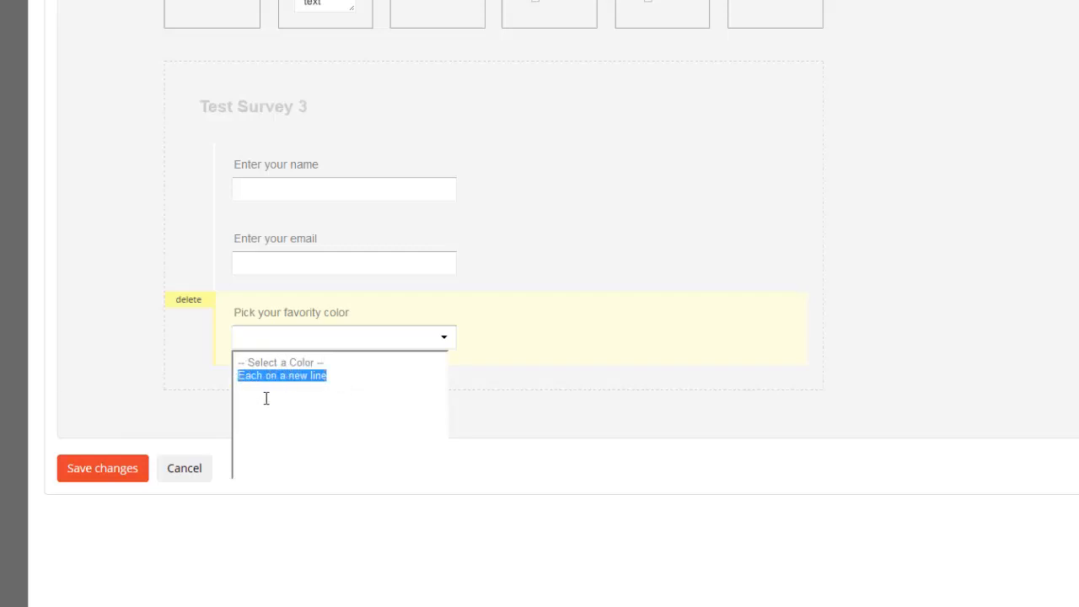
{"action": "type", "text": "R"}
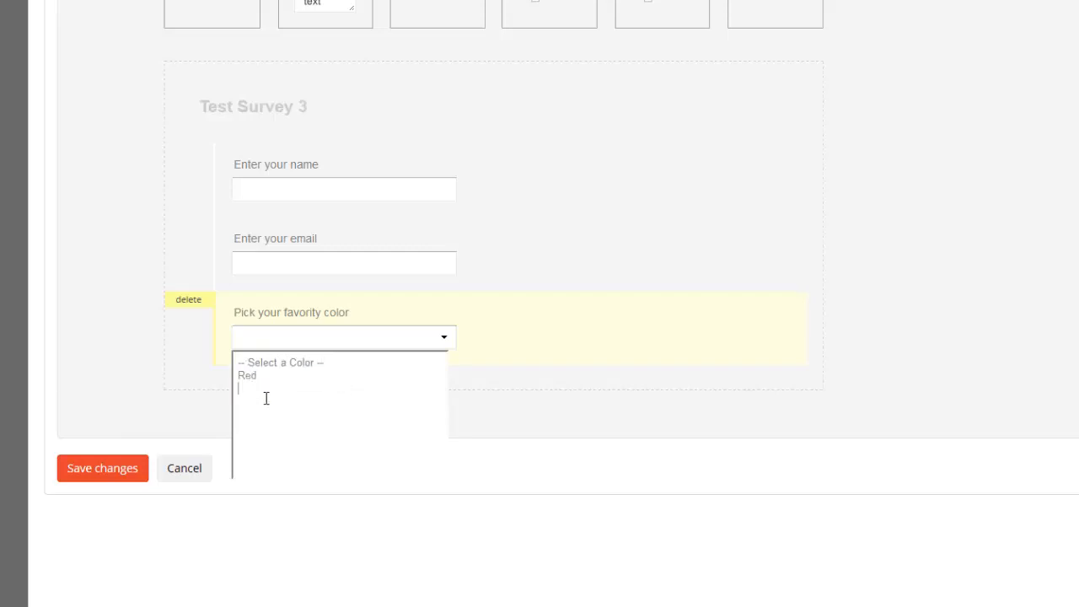
{"action": "type", "text": "ed"}
{"action": "key", "text": "Return"}
{"action": "type", "text": "Blue"}
{"action": "key", "text": "Return"}
{"action": "type", "text": "Green"}
{"action": "key", "text": "Return"}
{"action": "type", "text": "Yellow"}
{"action": "left_click", "coordinate": [215, 412]}
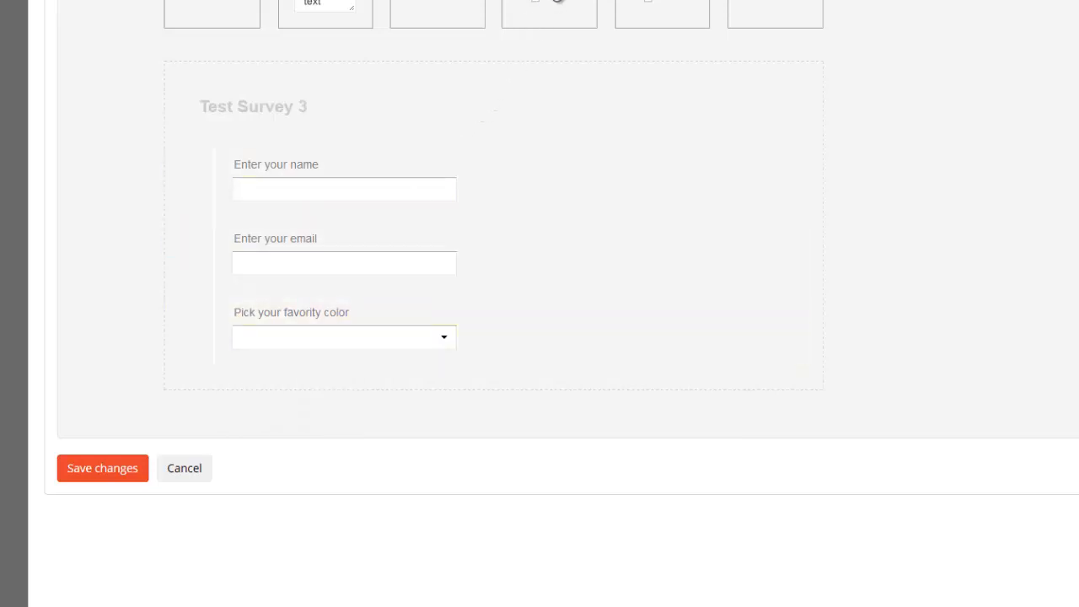
Add a radio button field below the color dropdown and label it "Pick your favorite city"
{"action": "left_click_drag", "start_coordinate": [548, 12], "coordinate": [263, 396]}
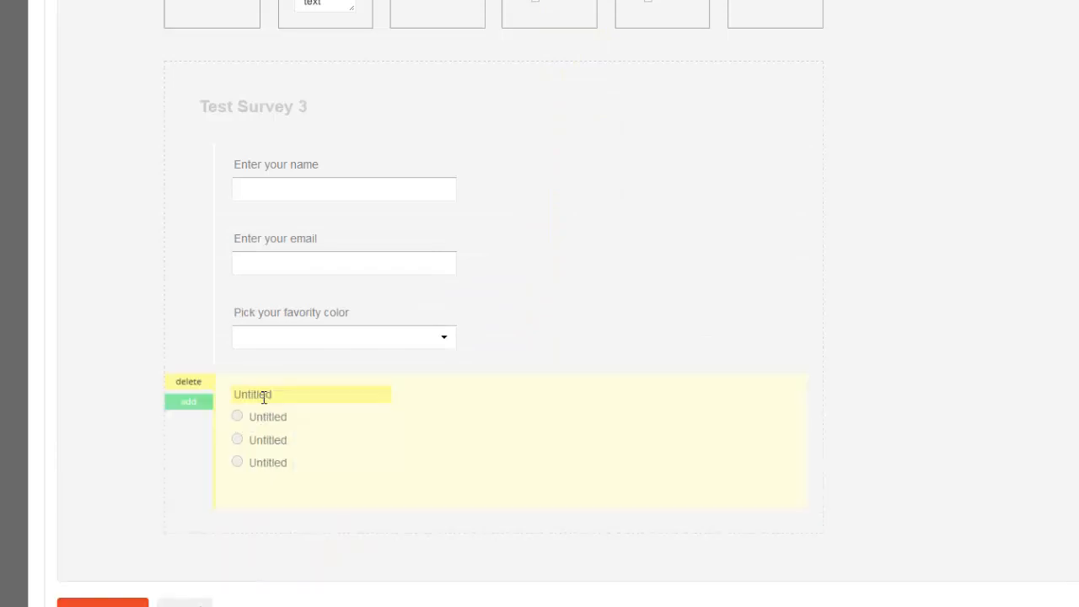
{"action": "left_click", "coordinate": [270, 393]}
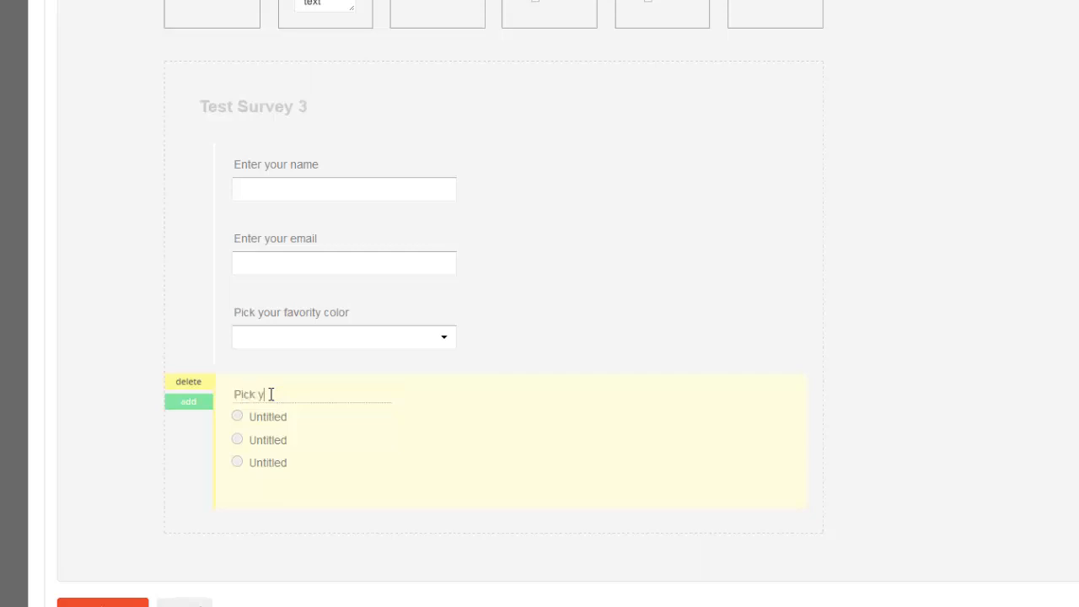
{"action": "type", "text": "Pick your favorite city"}
Name the three radio choices of the city question New York, London and Sochi
{"action": "left_click", "coordinate": [251, 415]}
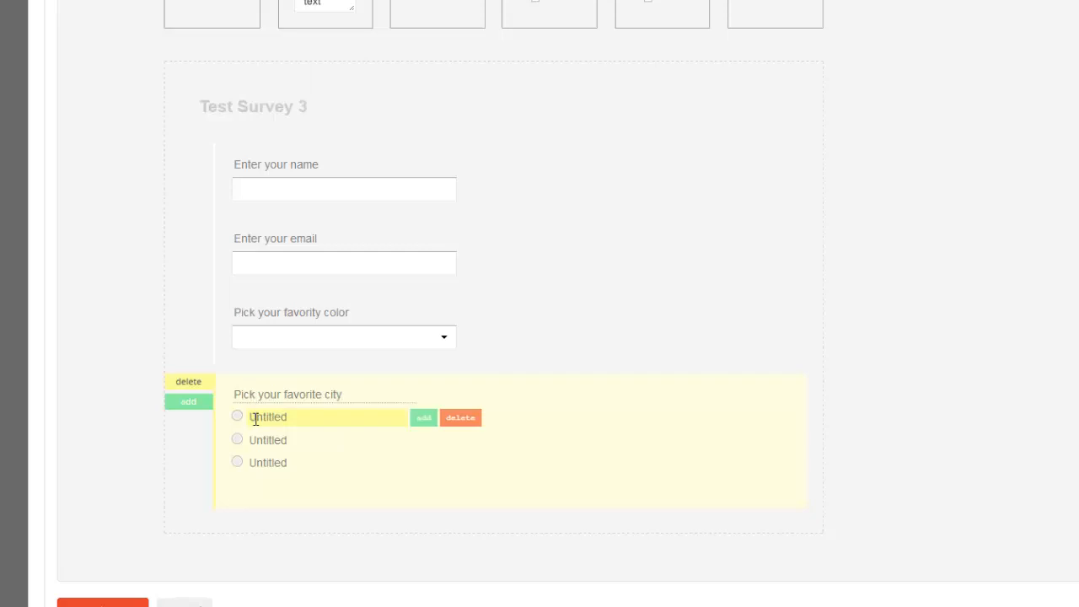
{"action": "key", "text": "BackSpace"}
{"action": "type", "text": "Hey"}
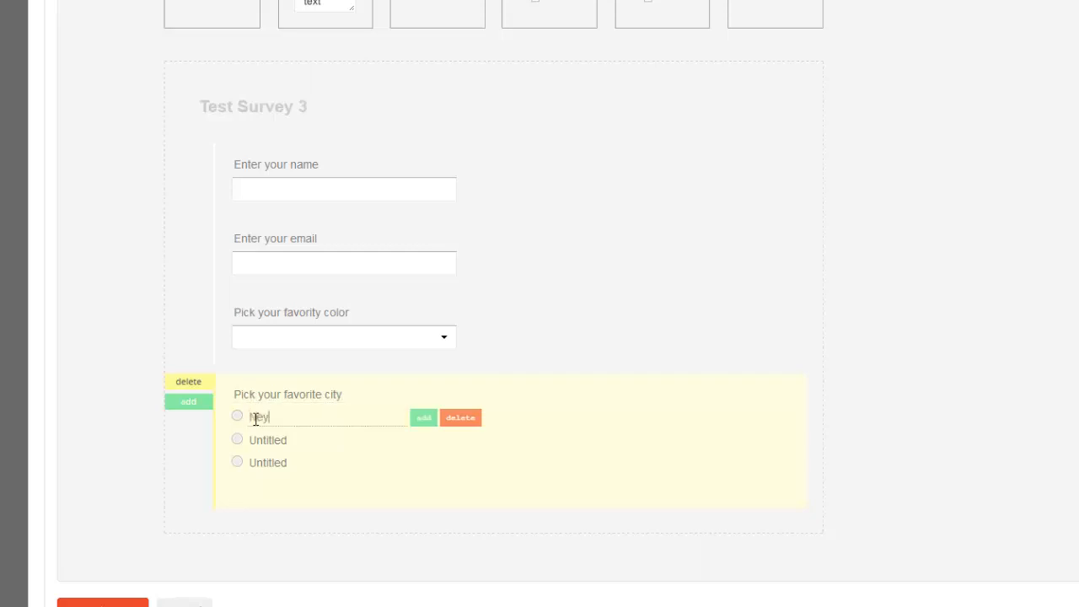
{"action": "type", "text": " York"}
{"action": "left_click", "coordinate": [274, 435]}
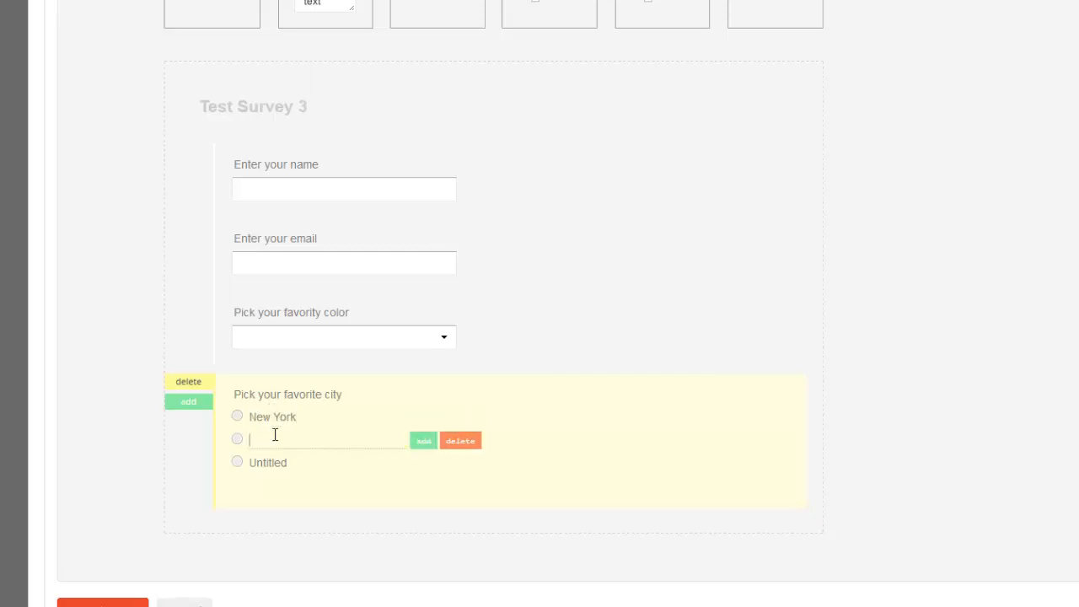
{"action": "type", "text": "London"}
{"action": "left_click", "coordinate": [271, 465]}
{"action": "type", "text": "So"}
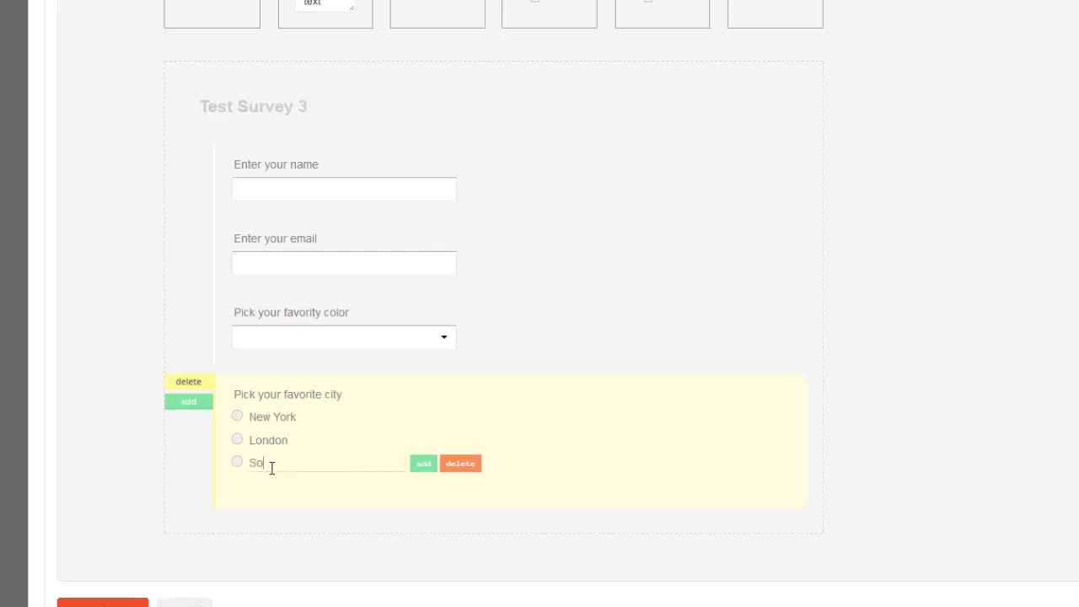
{"action": "type", "text": "chi"}
{"action": "left_click", "coordinate": [270, 515]}
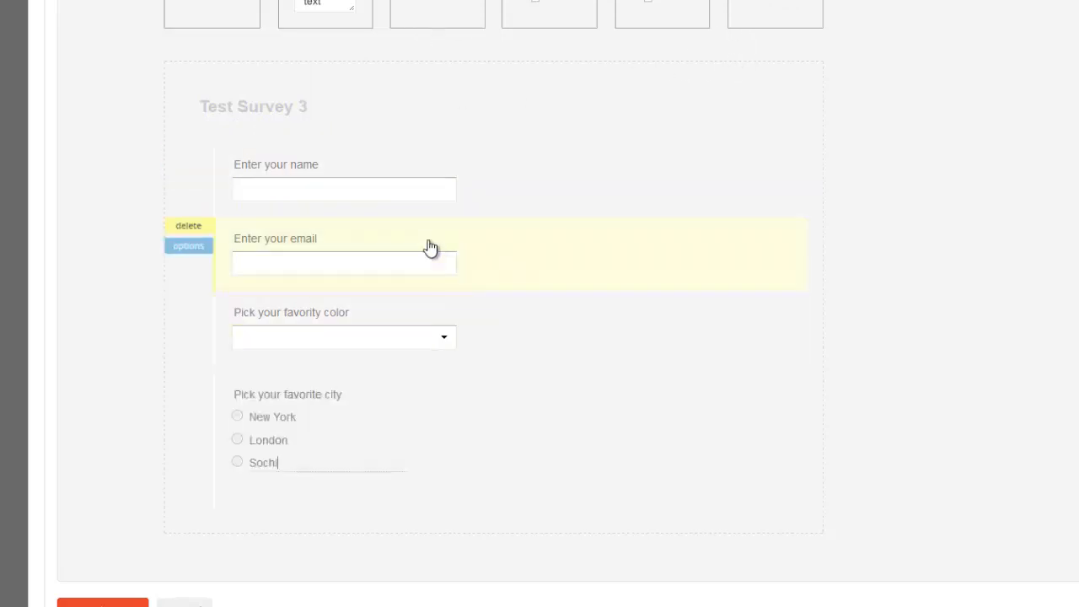
Save the completed Test Survey 3 form
{"action": "left_click", "coordinate": [348, 337]}
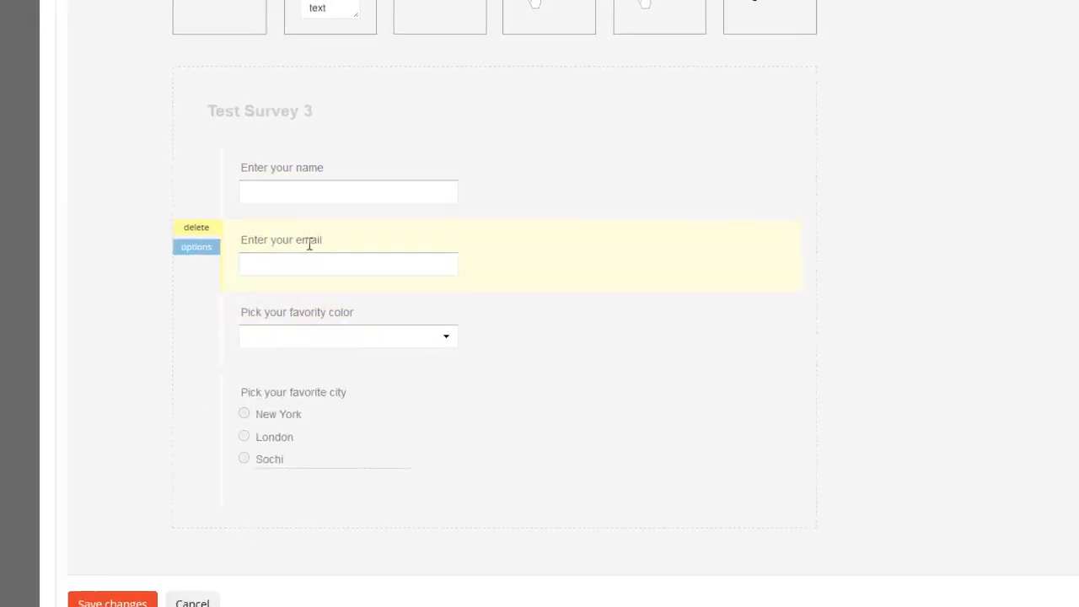
{"action": "left_click", "coordinate": [133, 603]}
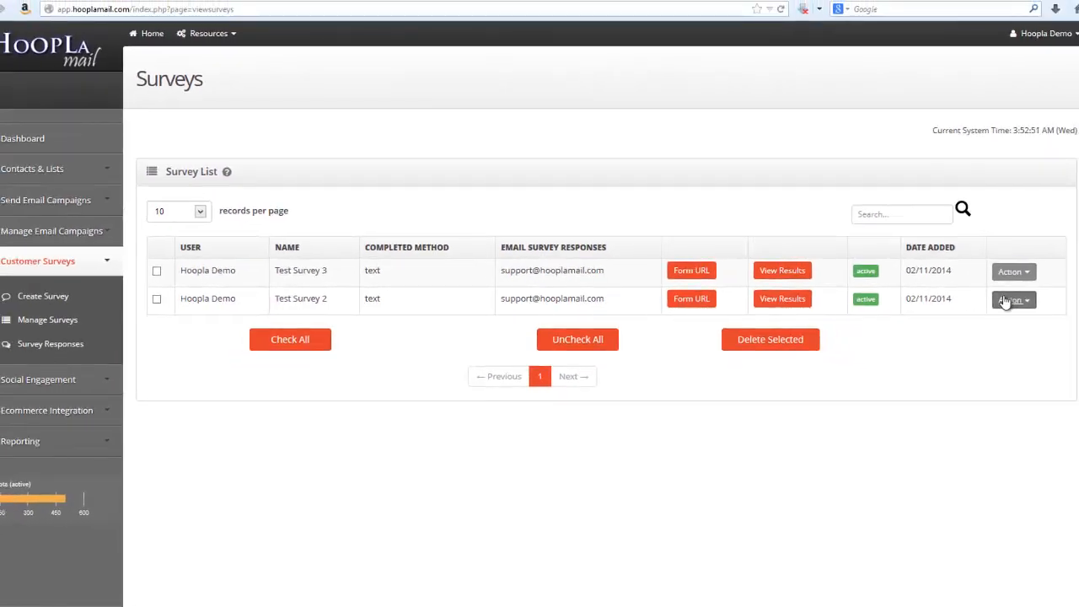
Copy the form URL of Test Survey 3 from the survey list and open it in a new browser tab
{"action": "left_click", "coordinate": [1004, 302]}
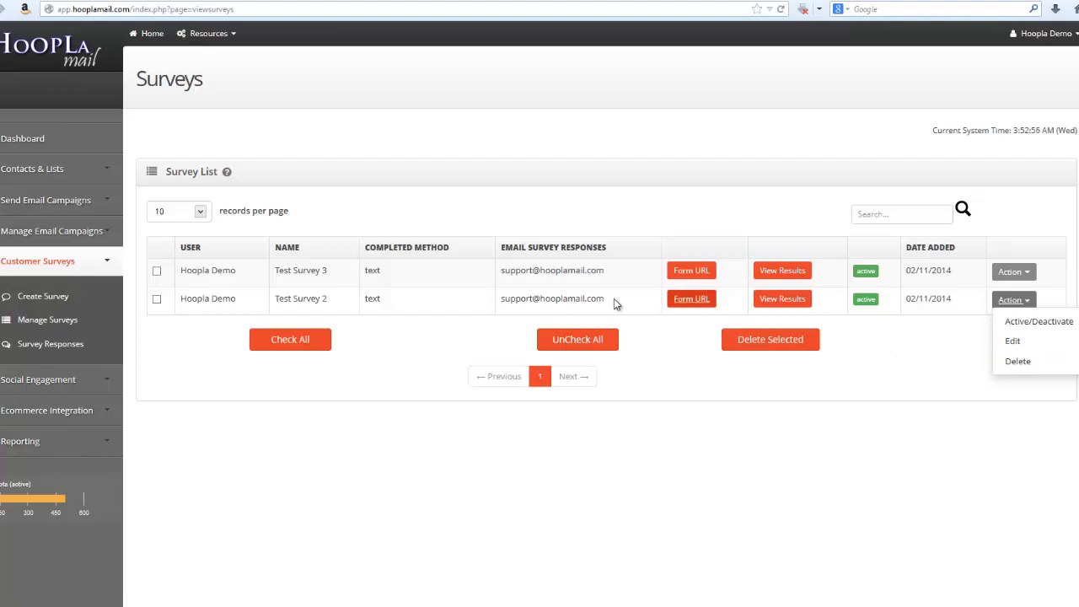
{"action": "left_click", "coordinate": [693, 273]}
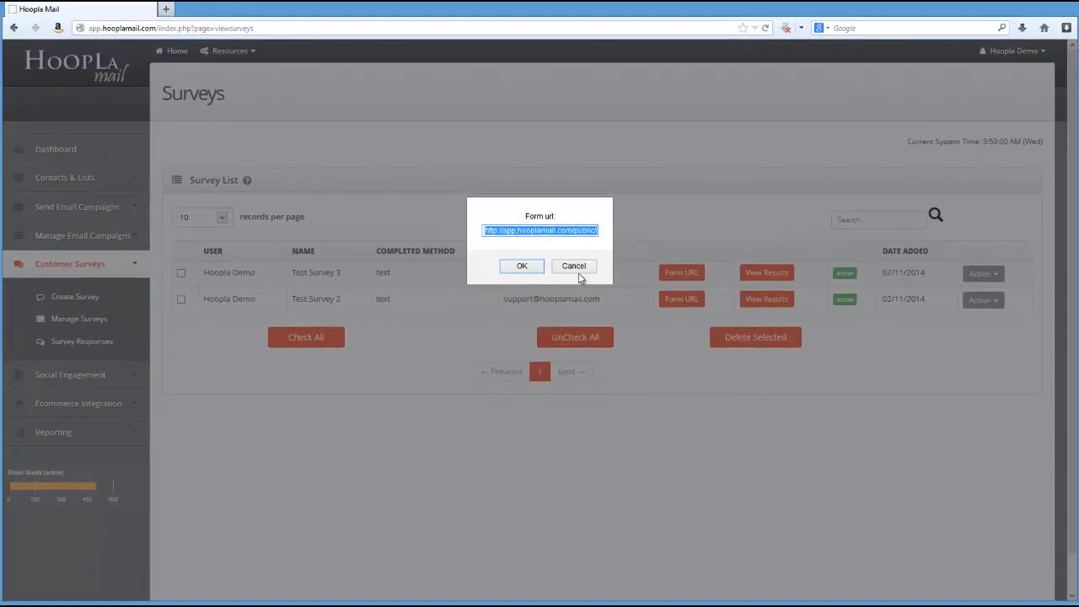
{"action": "left_click", "coordinate": [574, 267]}
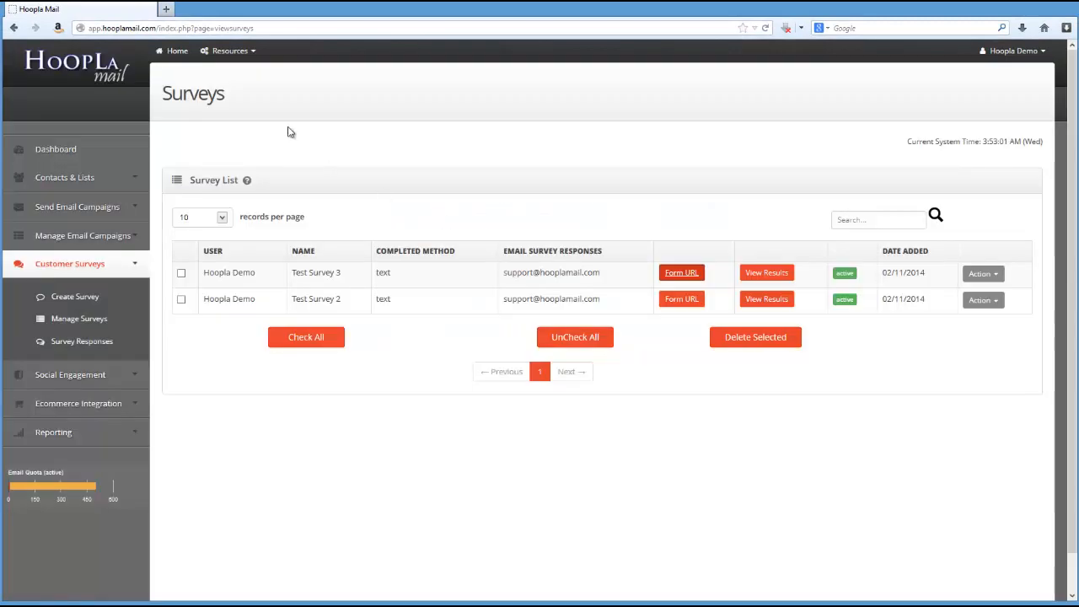
{"action": "left_click", "coordinate": [165, 10]}
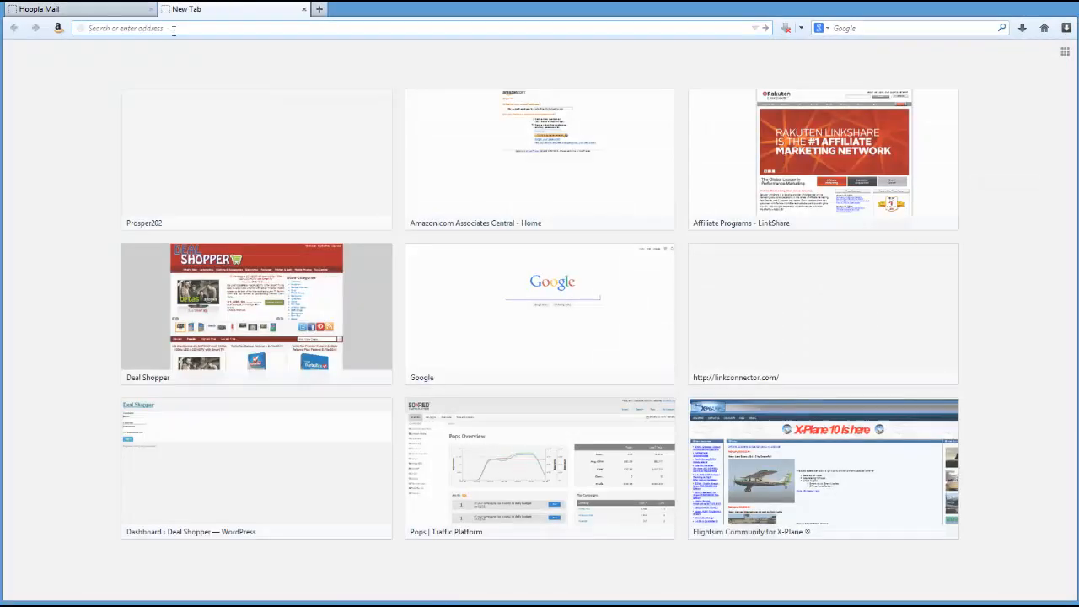
{"action": "type", "text": "http://app.hooplamail.com/public/show.php?id=9"}
{"action": "key", "text": "Return"}
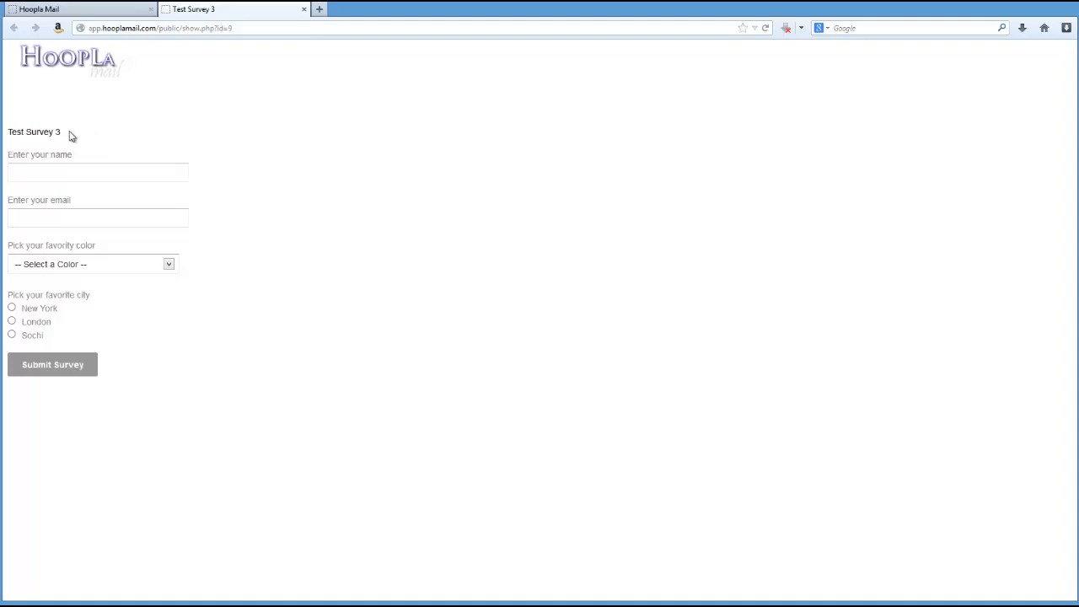
Fill in the respondent's name and email address on the public Test Survey 3 form
{"action": "left_click", "coordinate": [31, 174]}
{"action": "type", "text": "Eric"}
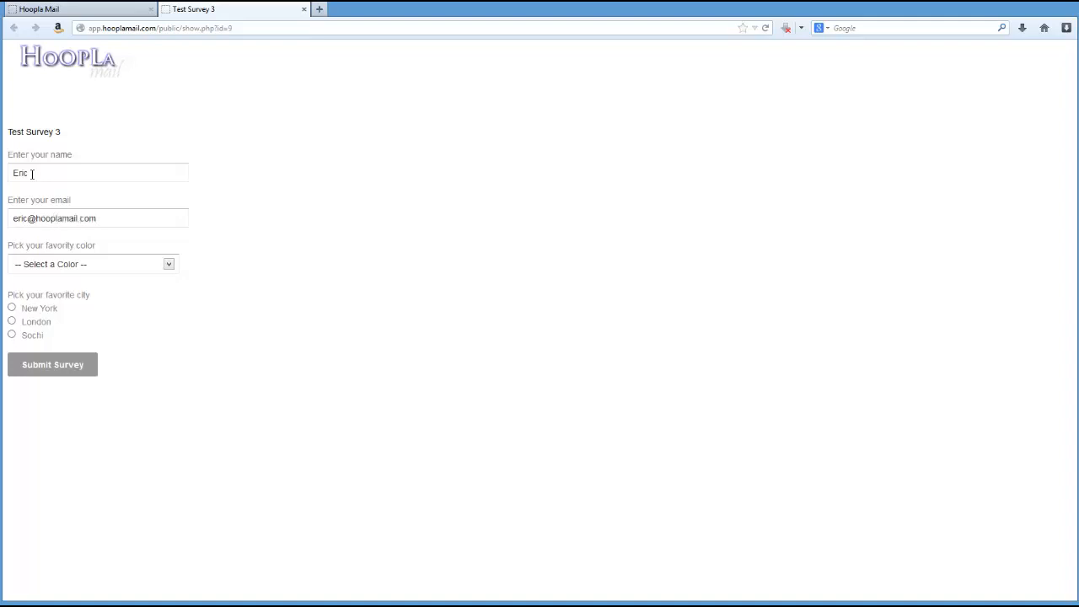
{"action": "key", "text": "Tab"}
Choose Blue as the favorite color and Sochi as the favorite city, and submit the survey
{"action": "left_click", "coordinate": [162, 266]}
{"action": "left_click", "coordinate": [109, 300]}
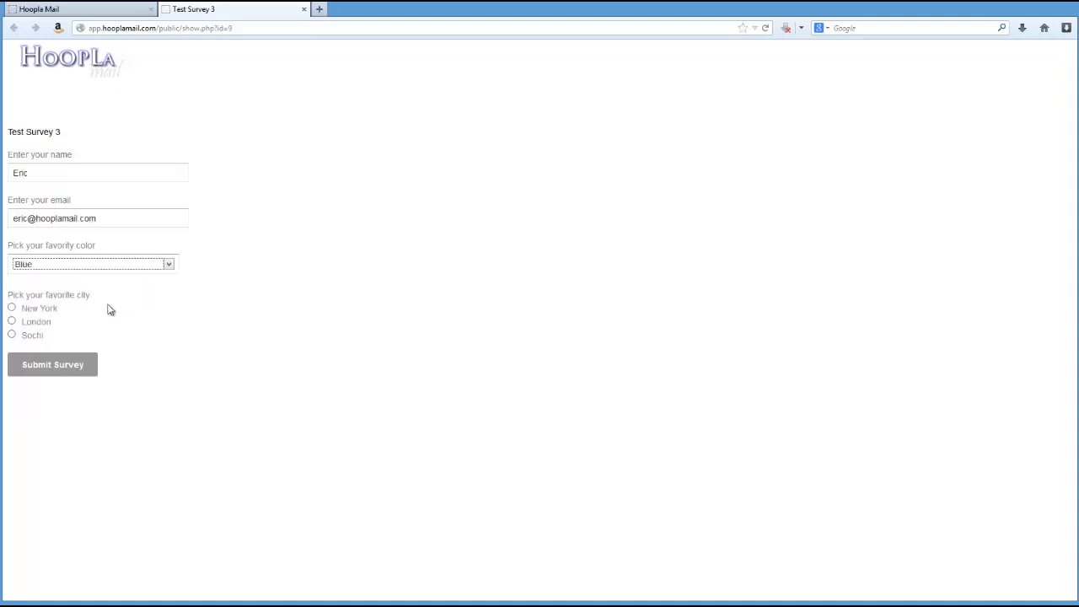
{"action": "left_click", "coordinate": [12, 336]}
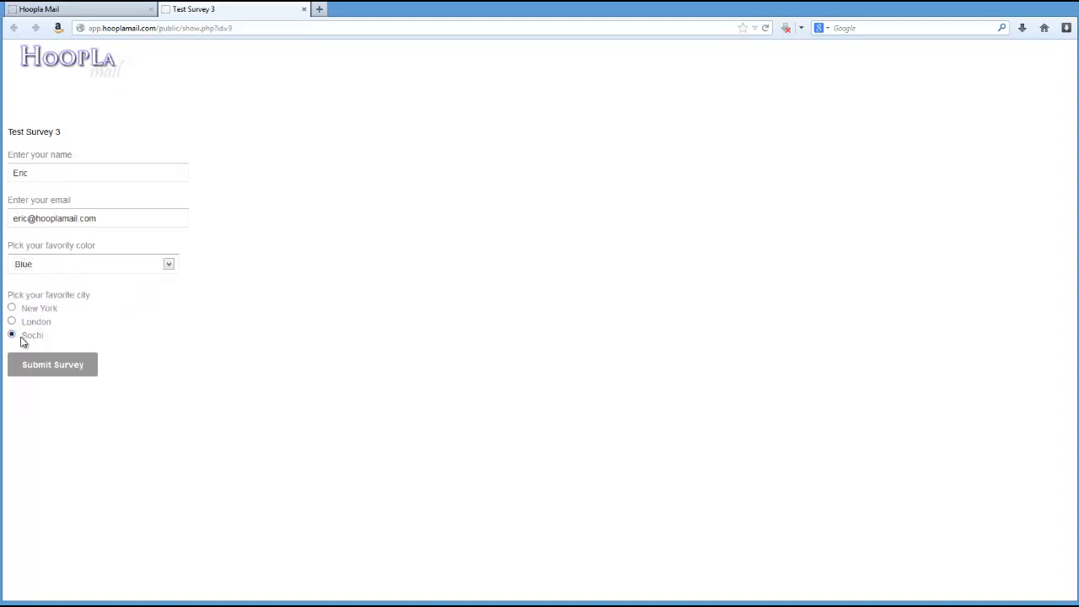
{"action": "left_click", "coordinate": [54, 367]}
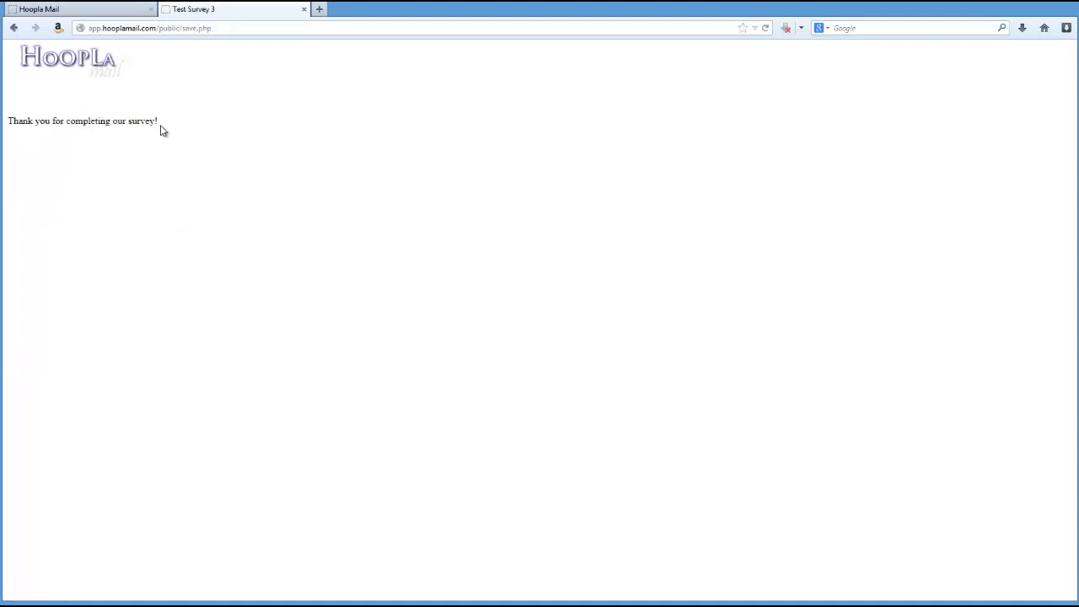
Return to the survey list, view the results of Test Survey 3 and examine the full submitted response
{"action": "left_click", "coordinate": [92, 17]}
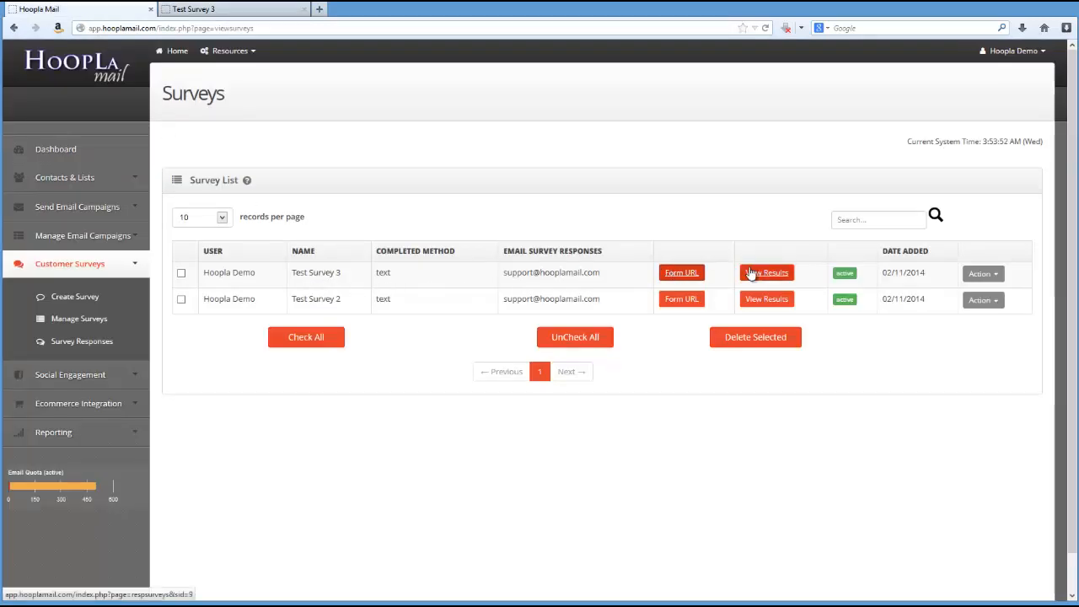
{"action": "left_click", "coordinate": [750, 272]}
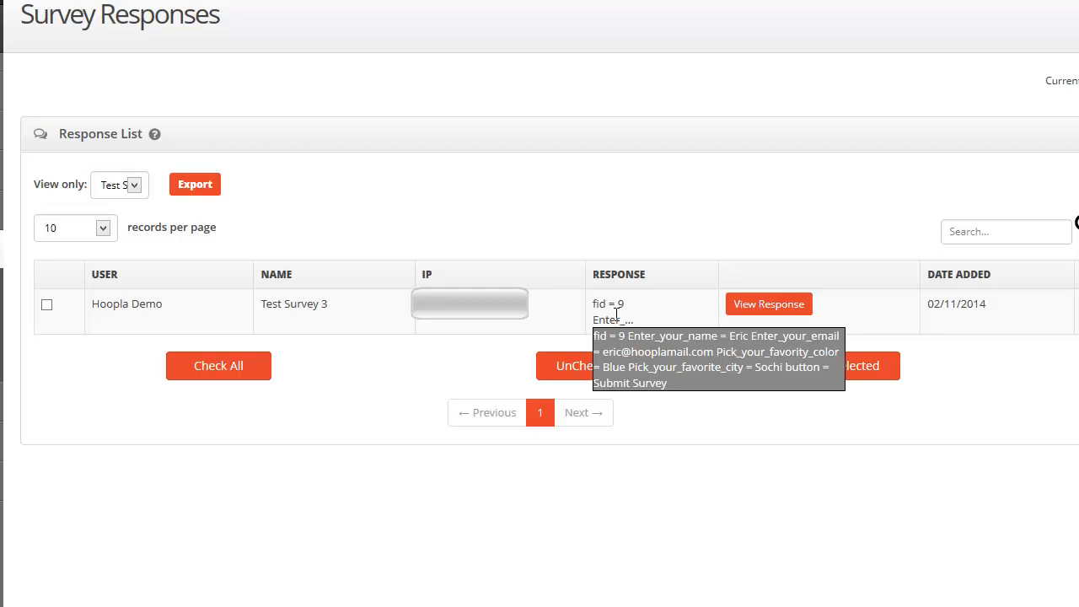
{"action": "left_click", "coordinate": [741, 306]}
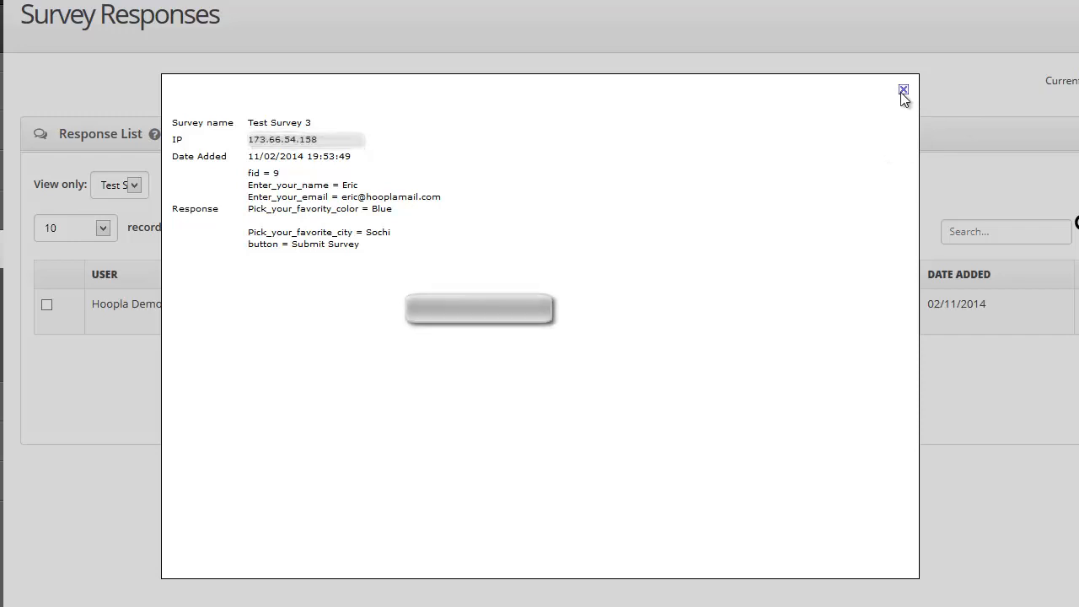
{"action": "left_click", "coordinate": [903, 89]}
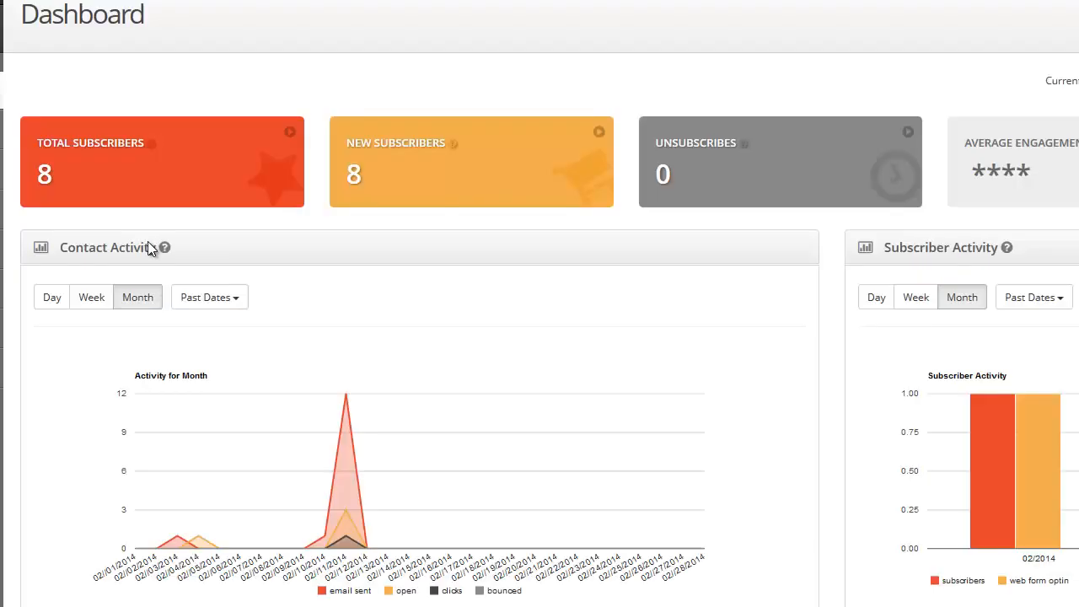
Review the monthly visit and completion figures for Customer Surveys on the dashboard
{"action": "scroll", "coordinate": [382, 345], "scroll_direction": "down", "scroll_amount": 8}
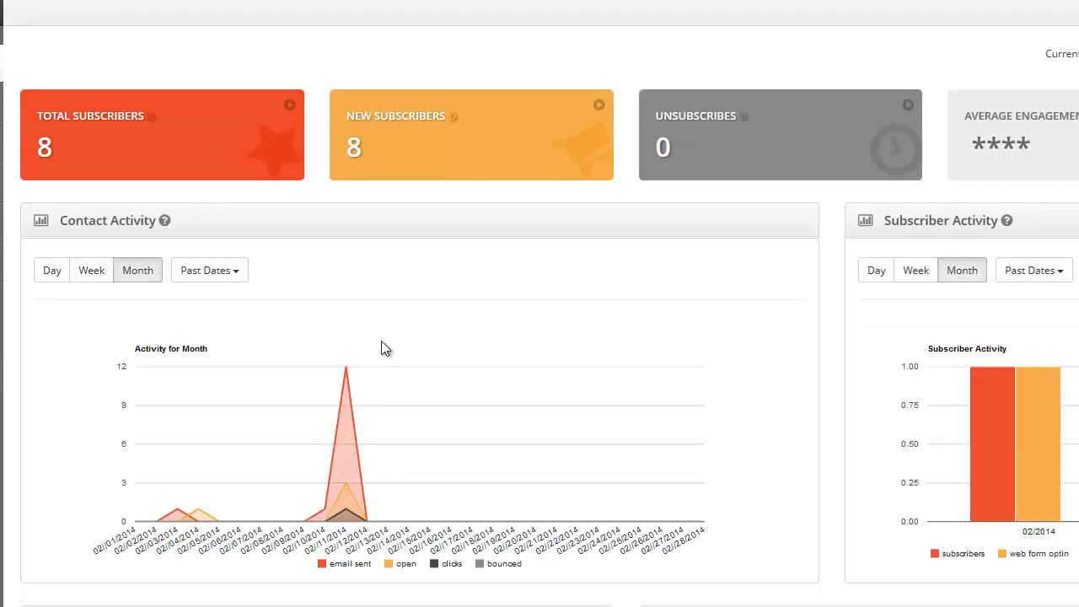
{"action": "scroll", "coordinate": [381, 340], "scroll_direction": "down", "scroll_amount": 4}
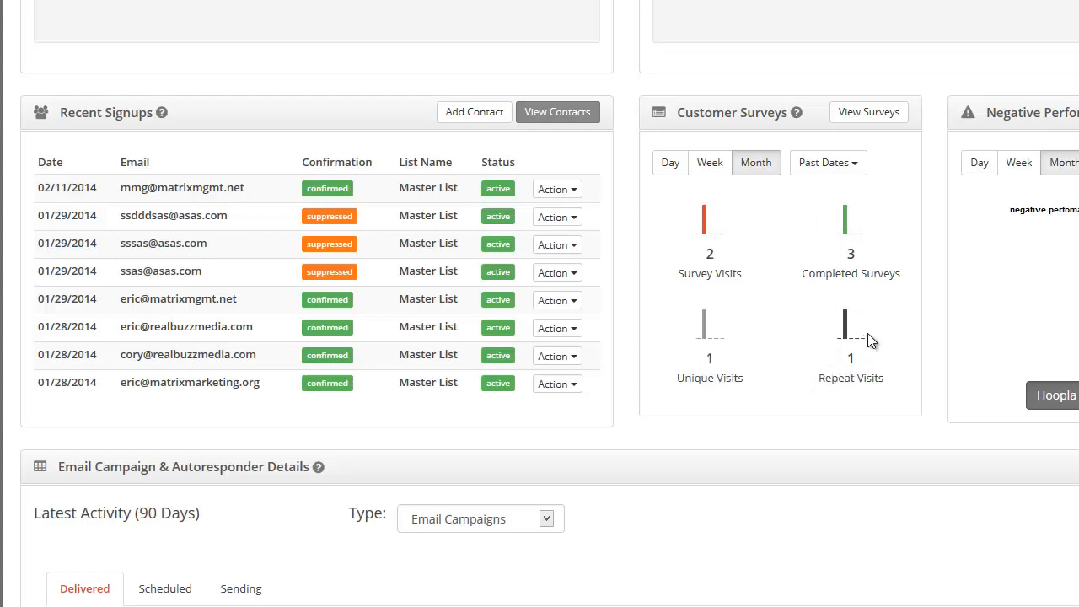
{"action": "mouse_move", "coordinate": [844, 335]}
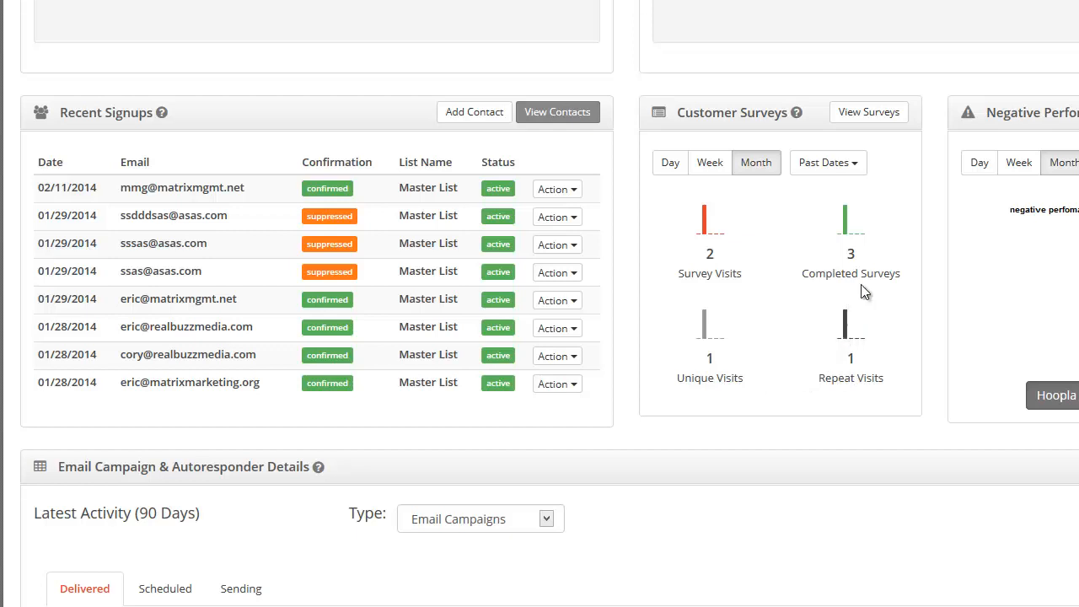